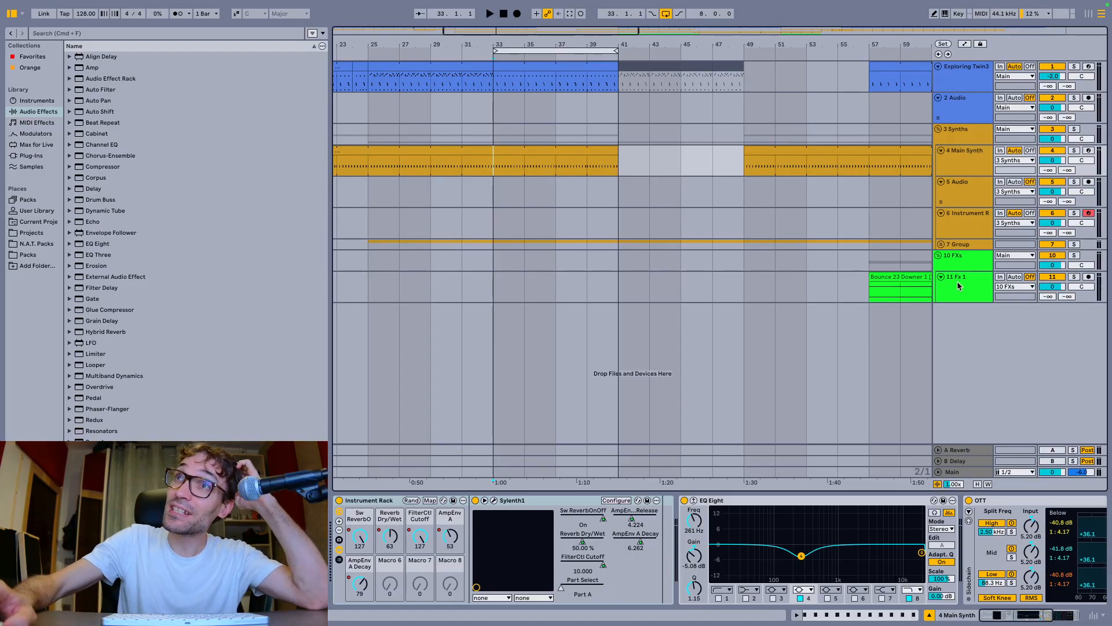
# - View the Sidechain compressors on the Synths and FXs groups and the Drum Rack on the Exploring Twin3 track
pyautogui.click(952, 135)
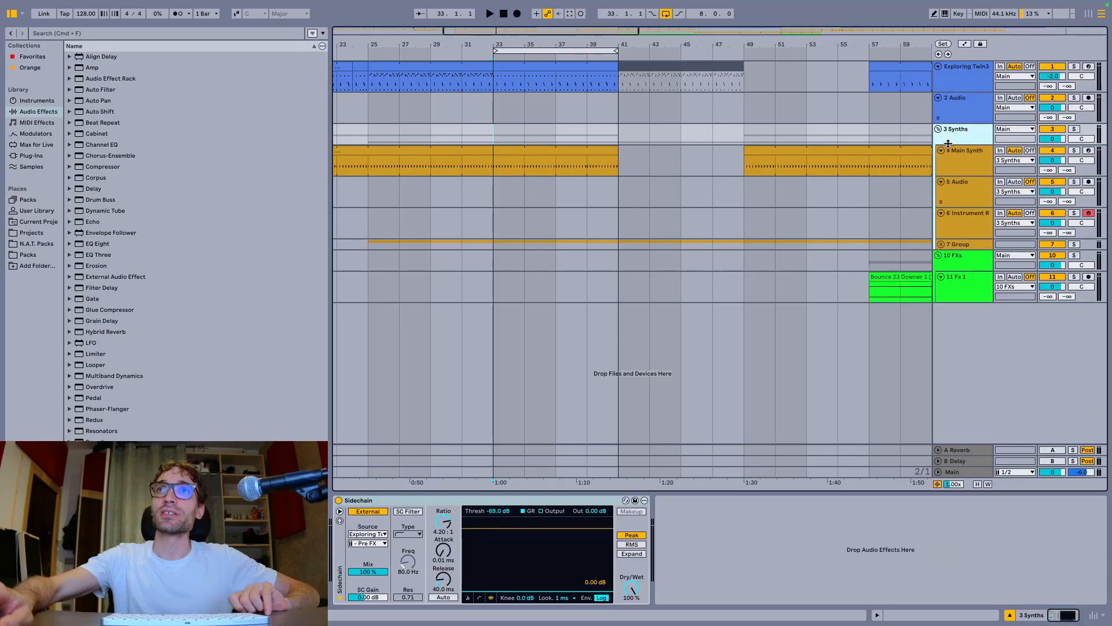
pyautogui.click(955, 255)
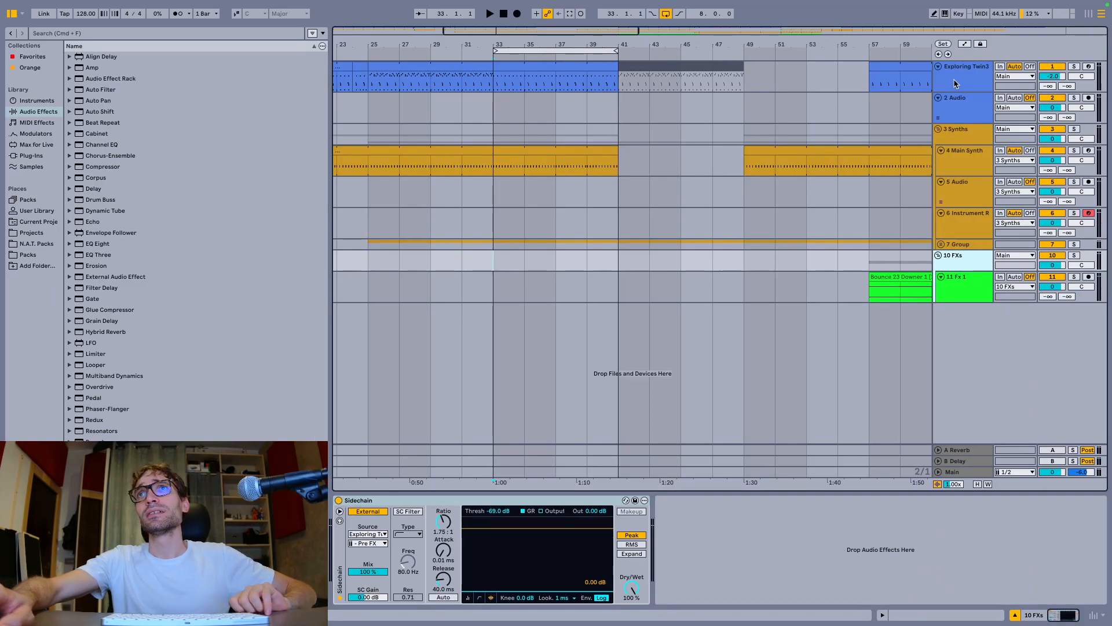
pyautogui.click(958, 83)
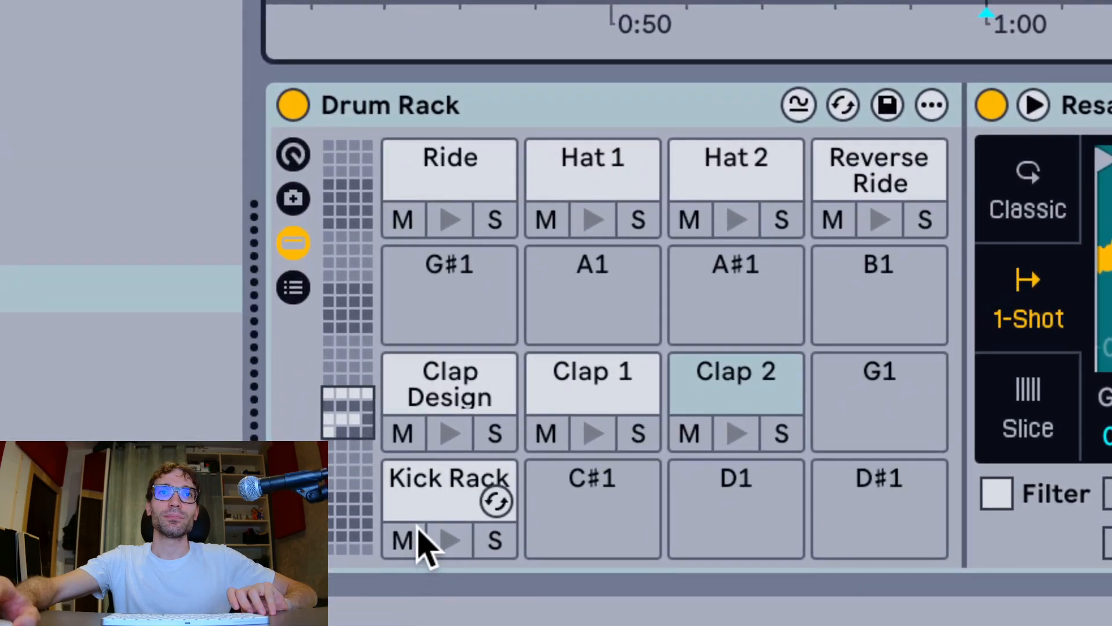
# - Open the Kick Rack pad, audition it, and inspect its kick sample and SC chains
pyautogui.click(442, 490)
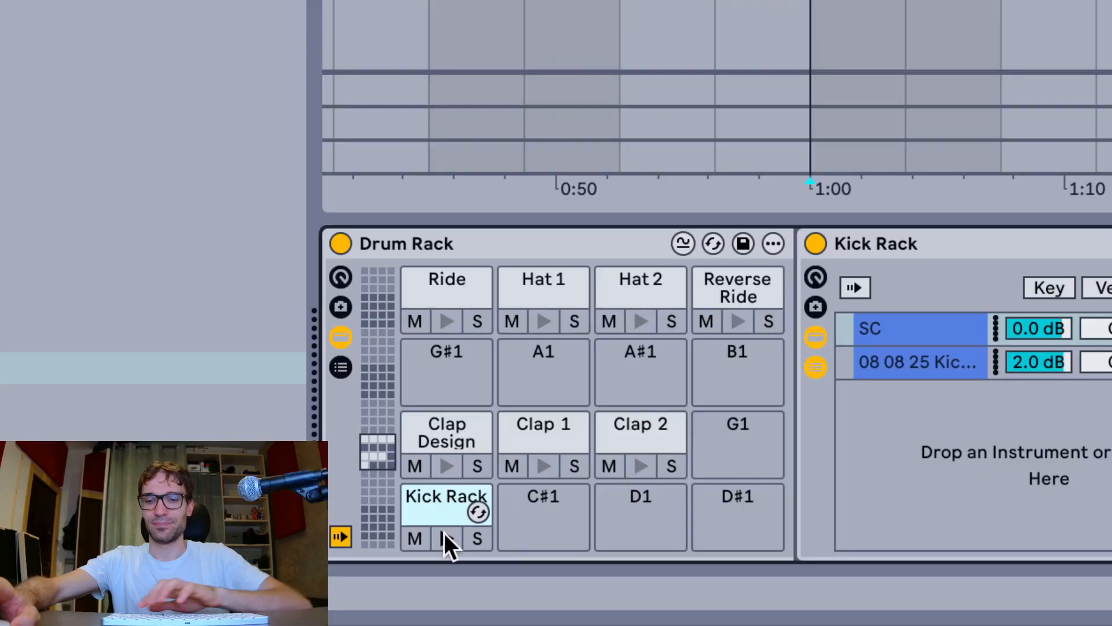
pyautogui.click(444, 534)
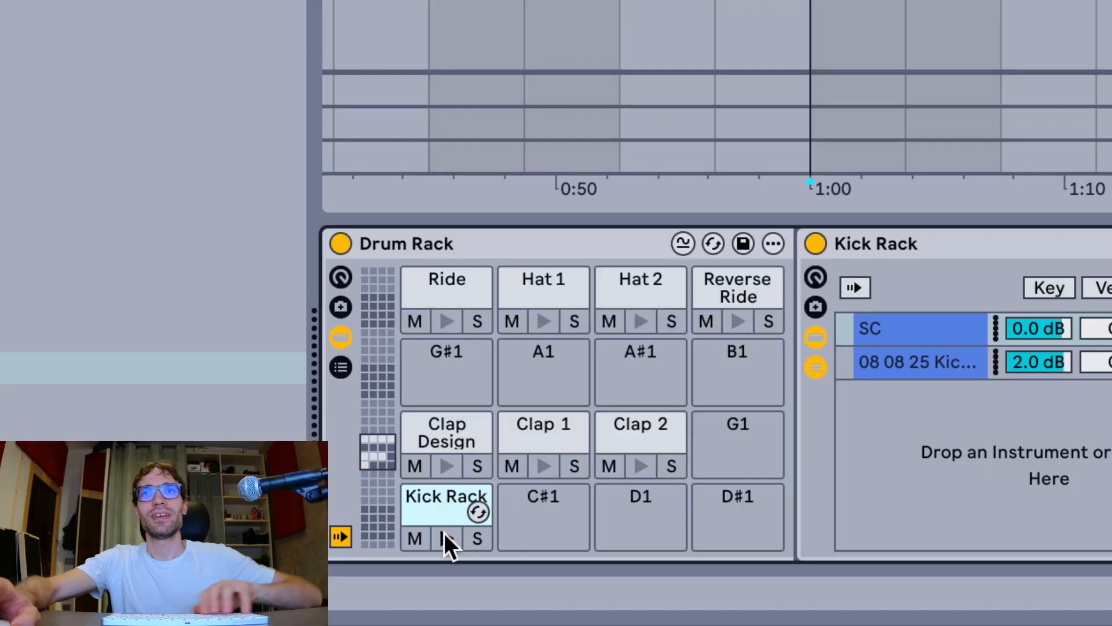
pyautogui.click(448, 536)
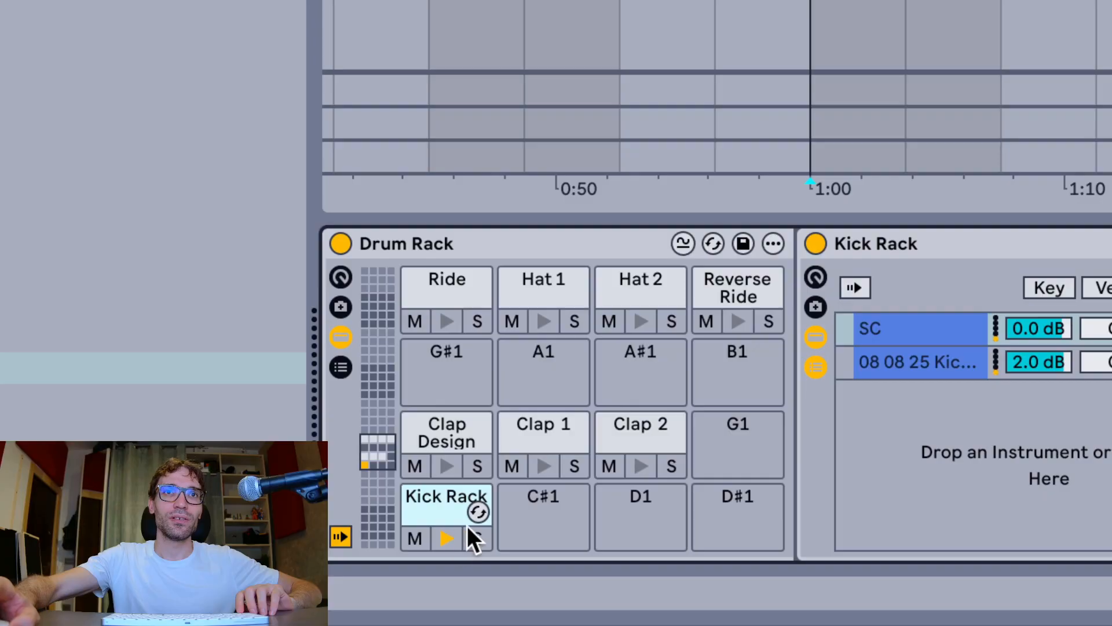
pyautogui.hscroll(5, 429, 522)
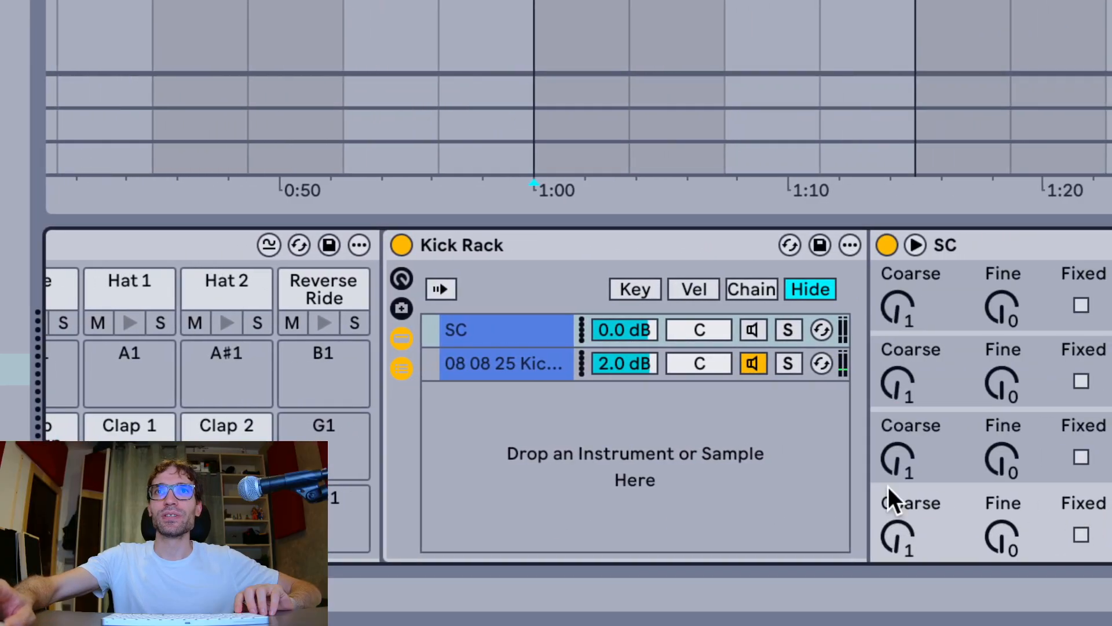
pyautogui.click(548, 363)
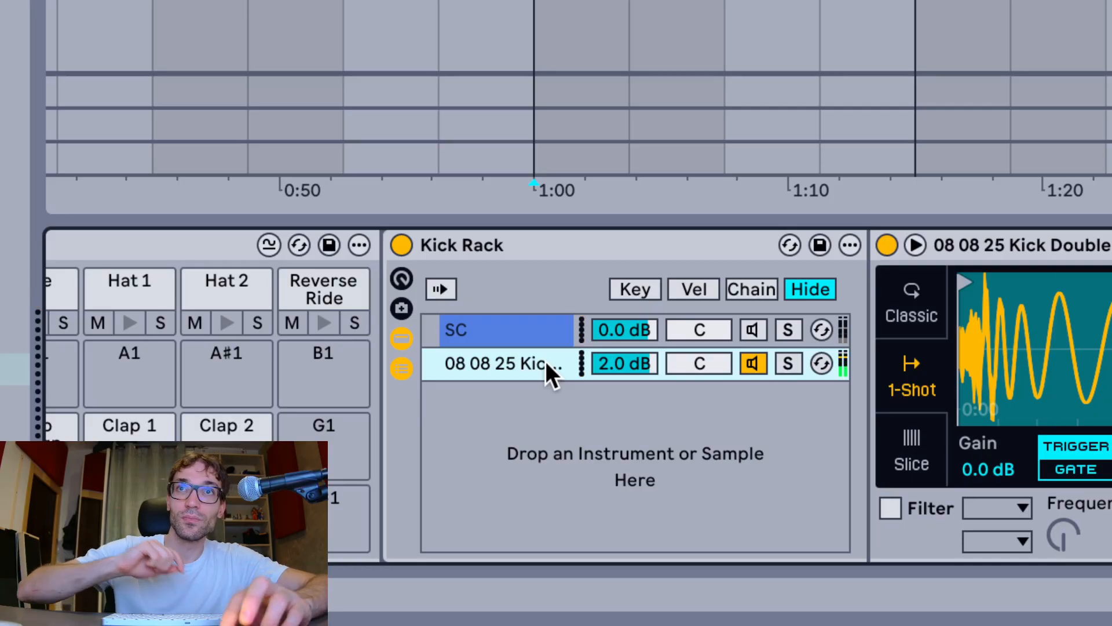
pyautogui.click(543, 338)
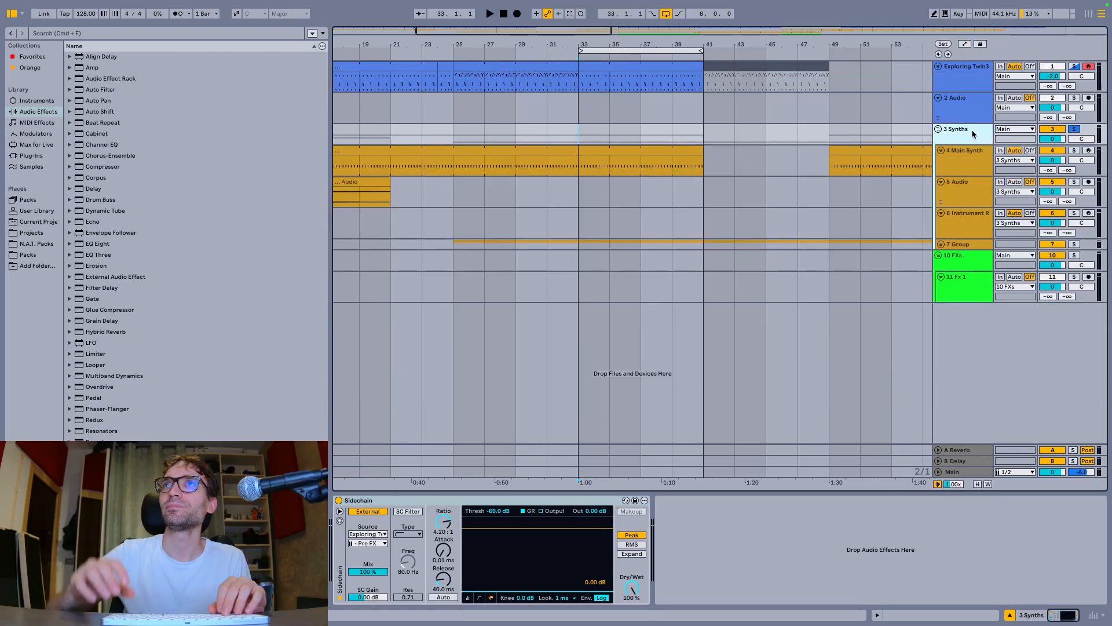
# - Play the loop and compare the drum track's SC chain with the gain reduction in the Synths group's Sidechain compressor
pyautogui.press('space')
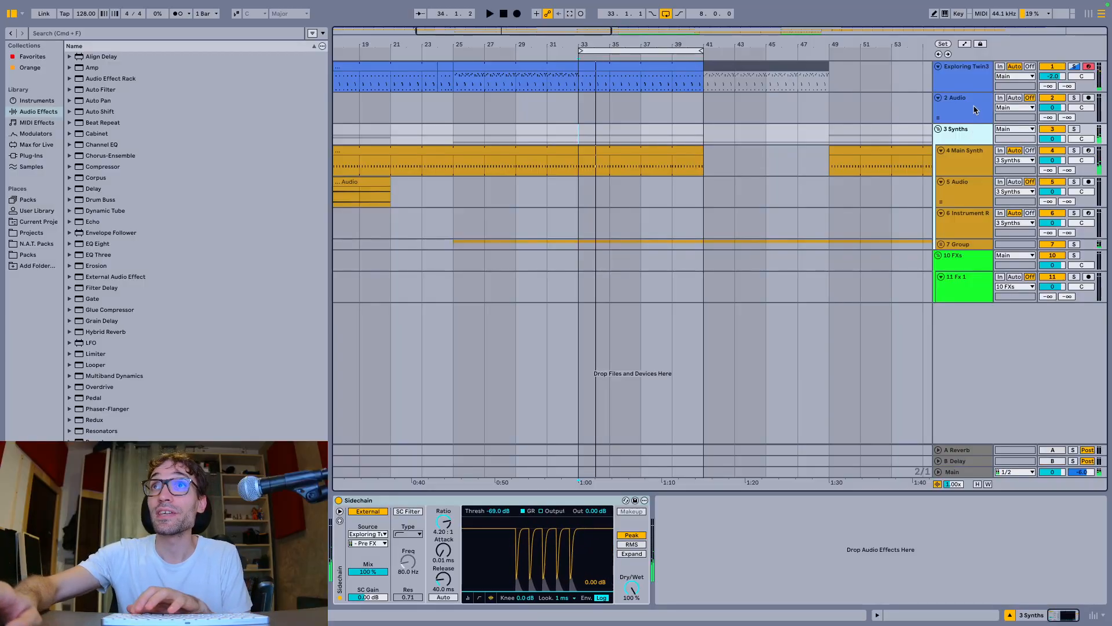
pyautogui.click(950, 88)
pyautogui.hscroll(-3, 446, 541)
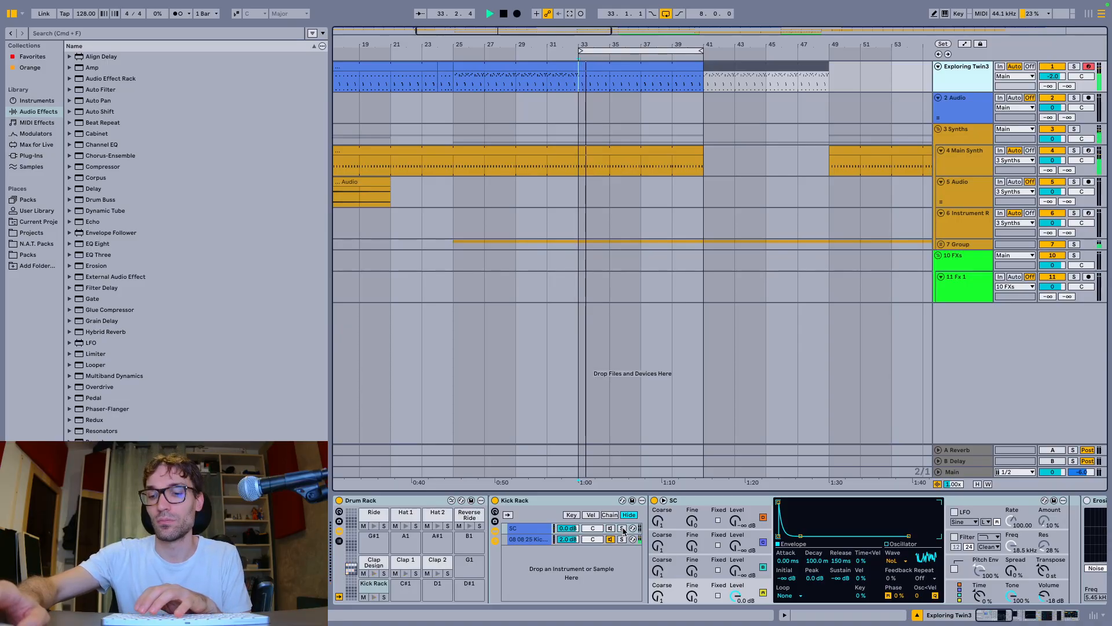
pyautogui.click(959, 132)
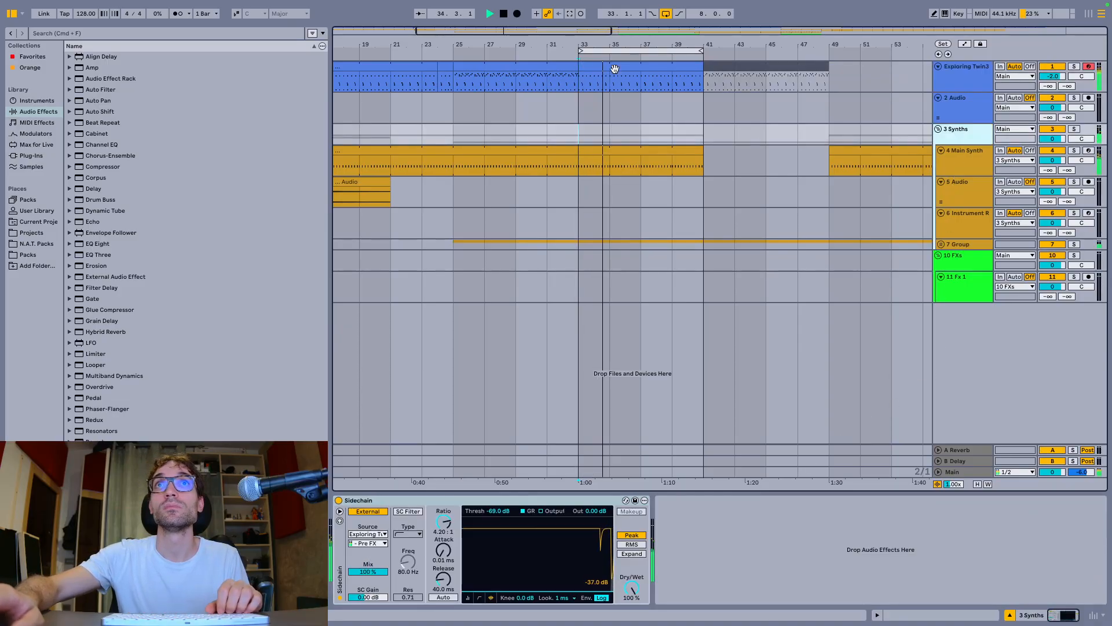
# - Move the eight-bar loop to start at bar 25 and audition the sidechain signal feeding the Synths compressor
pyautogui.moveTo(607, 51); pyautogui.dragTo(482, 61)
pyautogui.press('space')
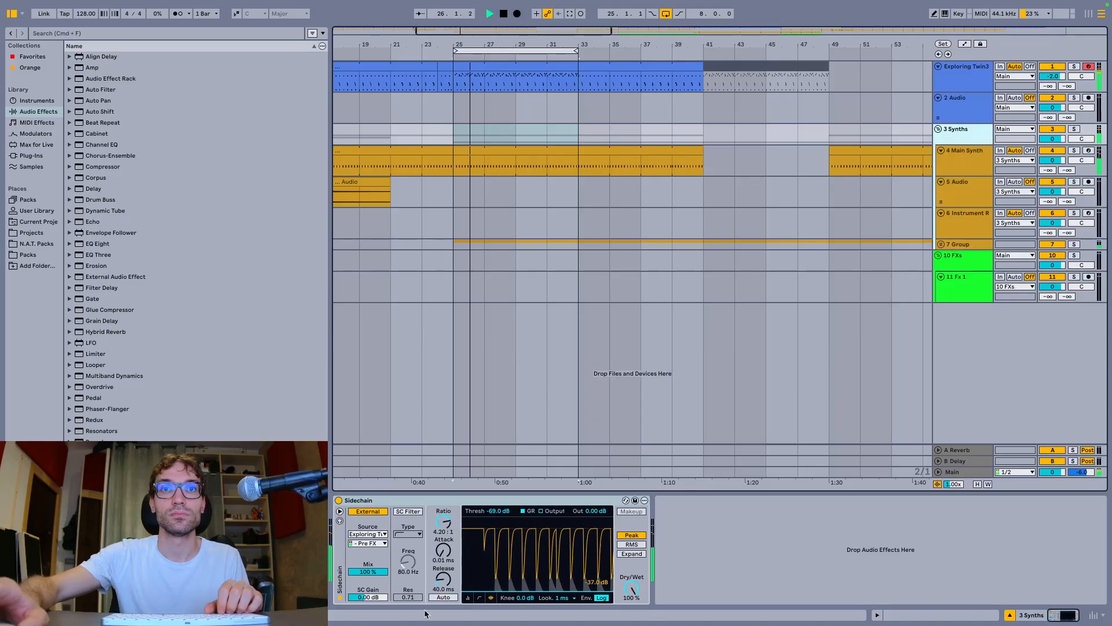
pyautogui.press('space')
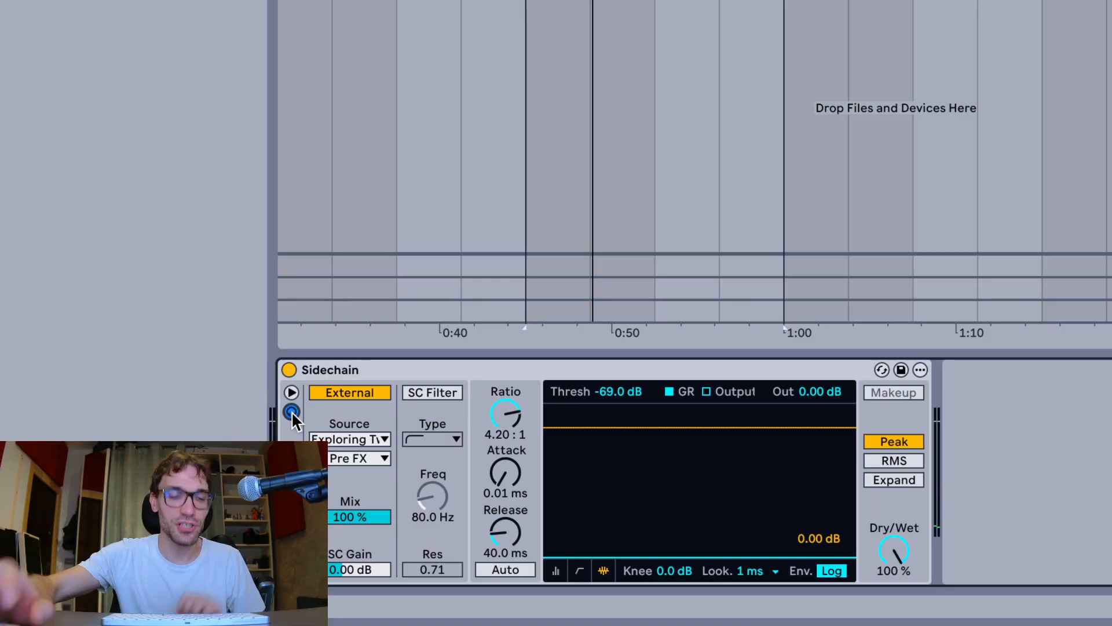
pyautogui.press('space')
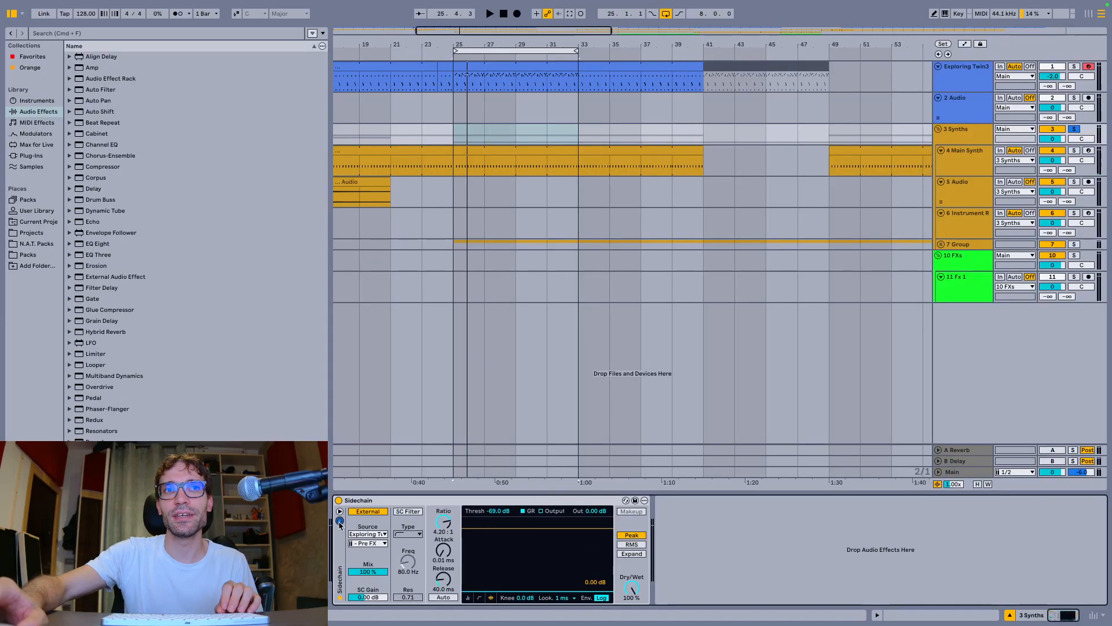
pyautogui.click(983, 90)
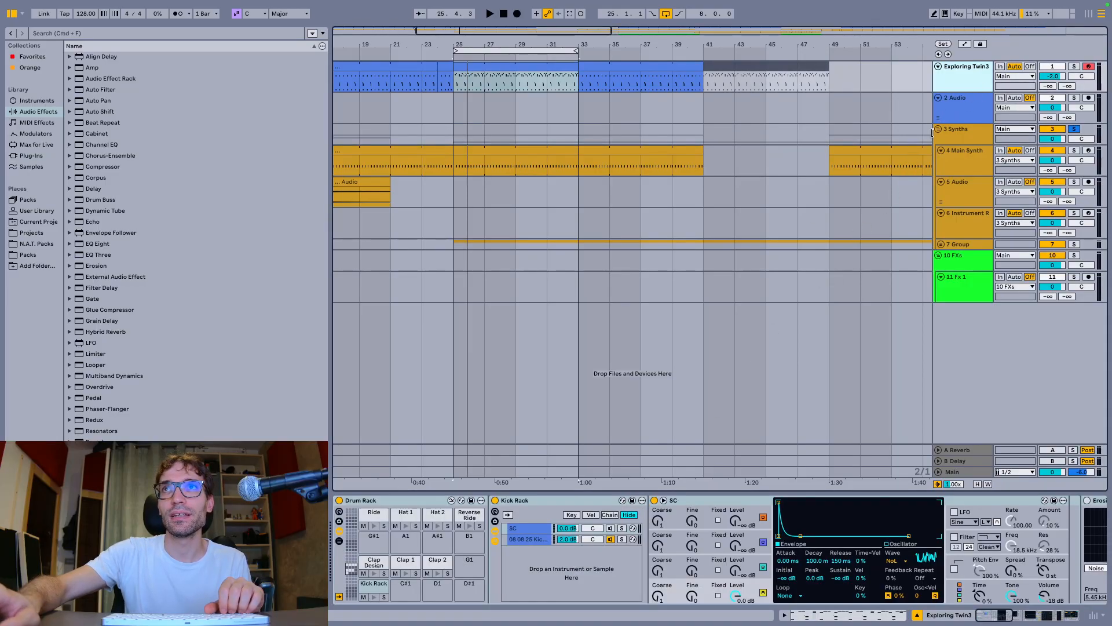
# - Try Release times of about 102, 35.6 and 15.5 ms on the Synths group's Sidechain compressor, and return it to 40 ms
pyautogui.click(950, 134)
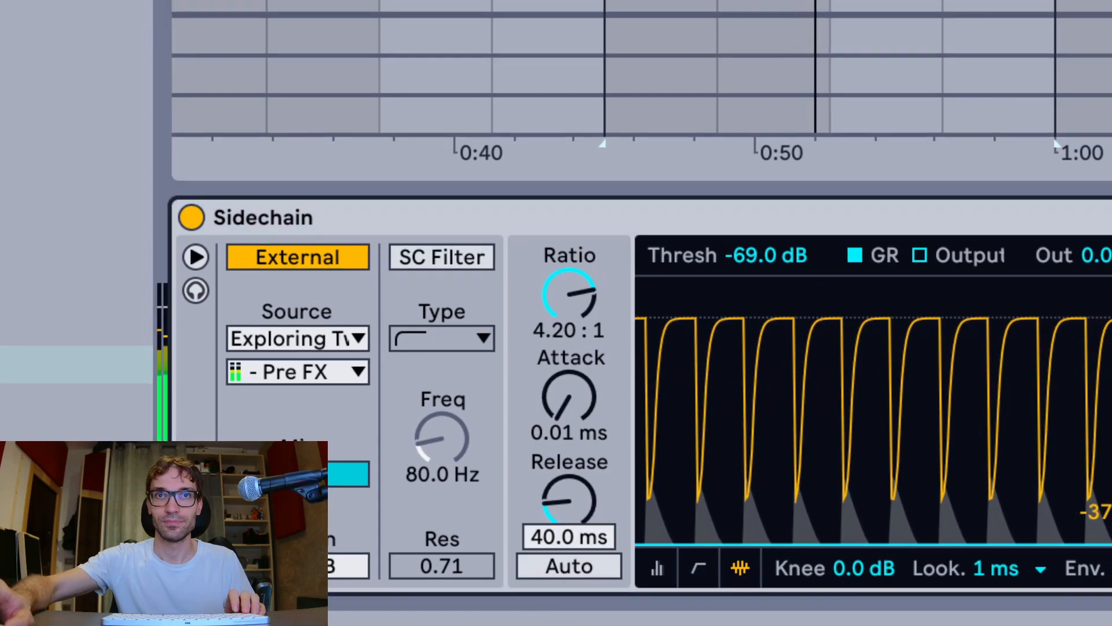
pyautogui.moveTo(569, 501); pyautogui.dragTo(569, 466)
pyautogui.moveTo(576, 527); pyautogui.dragTo(576, 532)
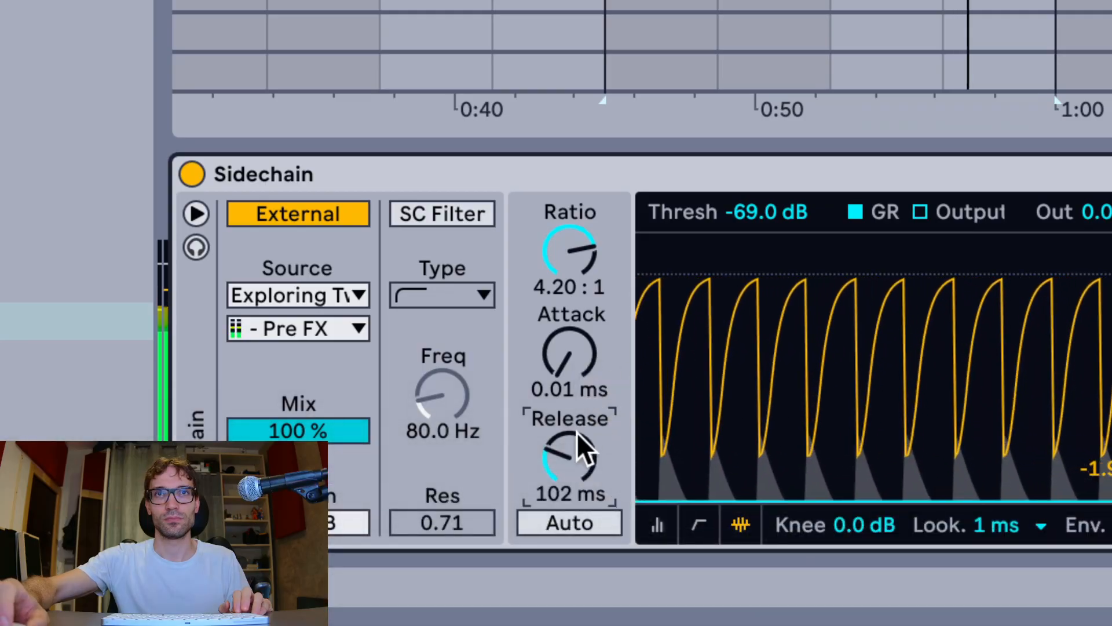
pyautogui.moveTo(585, 446); pyautogui.dragTo(585, 478)
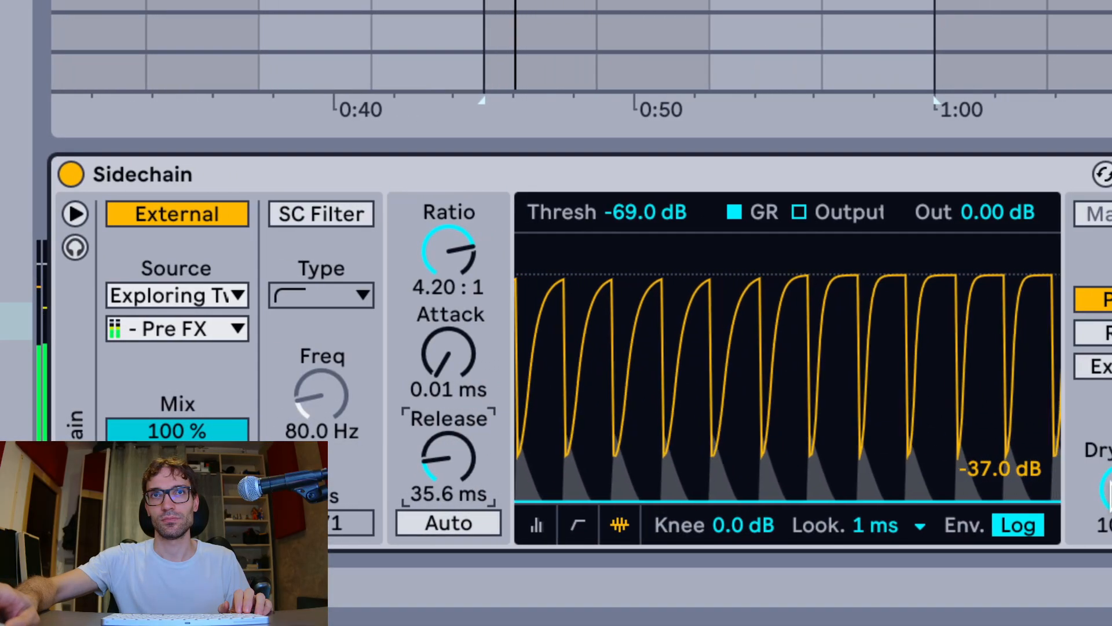
pyautogui.moveTo(457, 464); pyautogui.dragTo(458, 481)
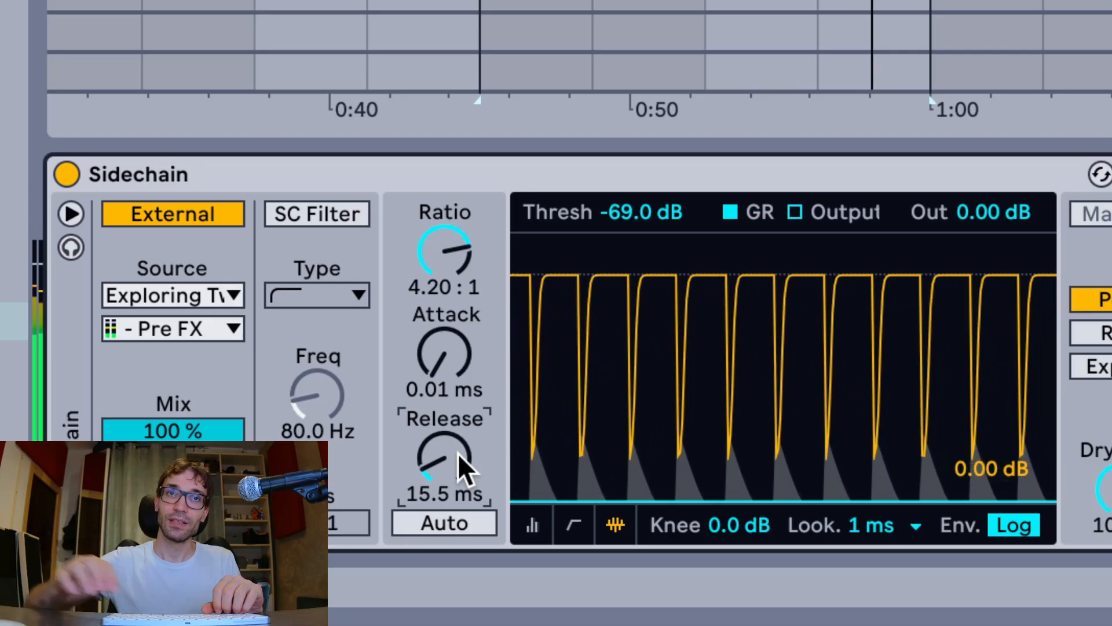
pyautogui.scroll(3, 457, 453)
pyautogui.write('40')
pyautogui.press('Return')
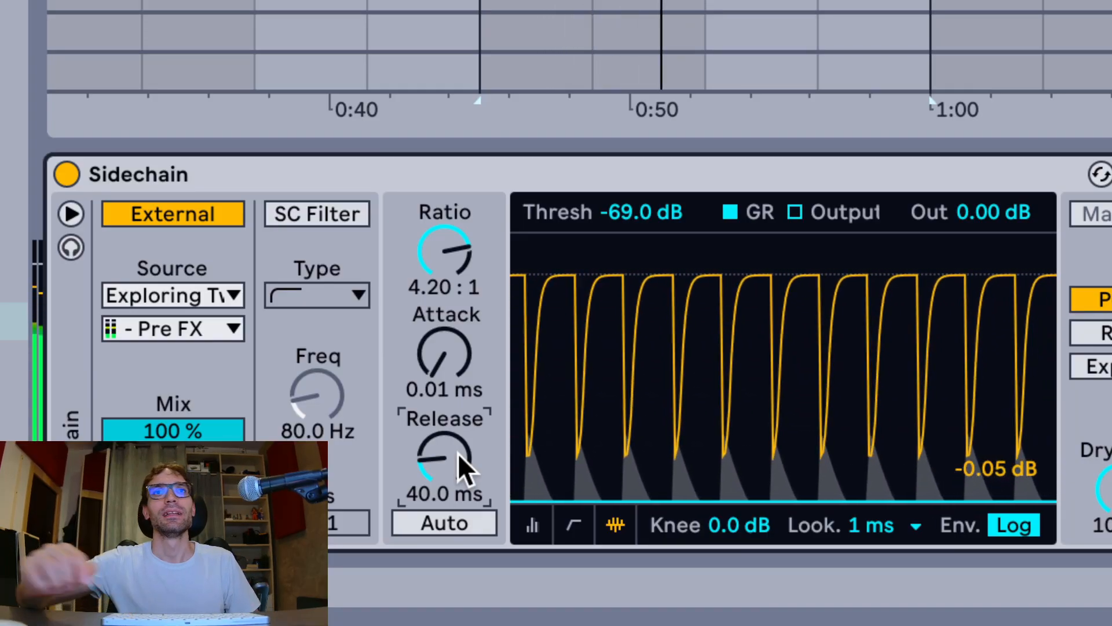
# - Try a Release of 100 ms and then 90 ms on the Synths group's Sidechain compressor
pyautogui.write('100')
pyautogui.press('Return')
pyautogui.write('90')
pyautogui.press('Return')
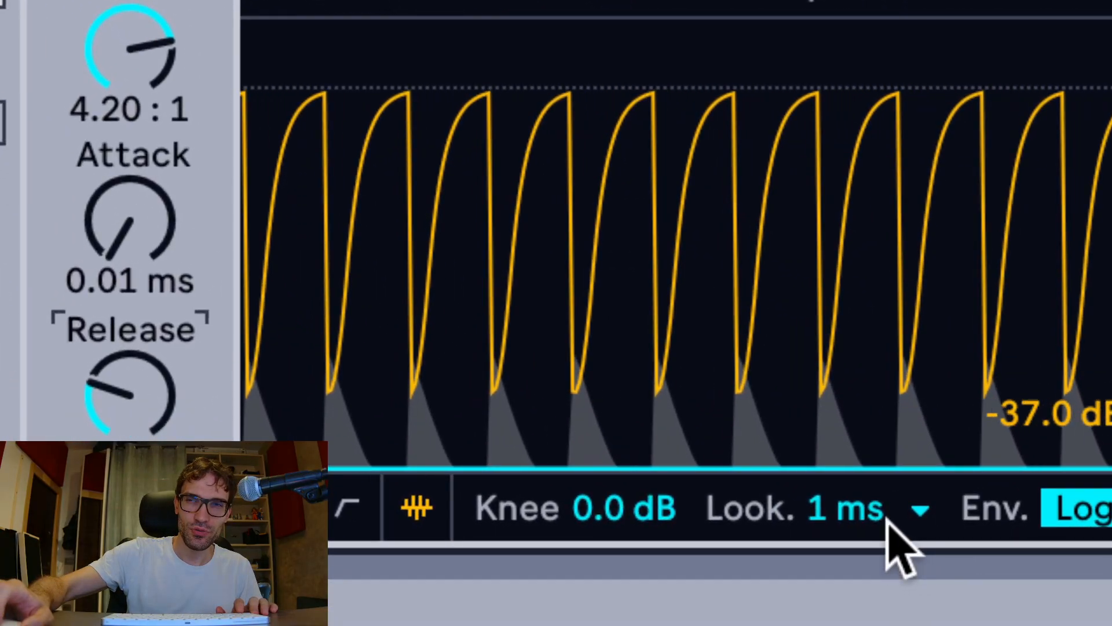
# - Compare the compressor's lookahead at 0 ms and 1 ms, leaving it at 1 ms, and restore the Release to 40 ms
pyautogui.click(892, 529)
pyautogui.click(898, 420)
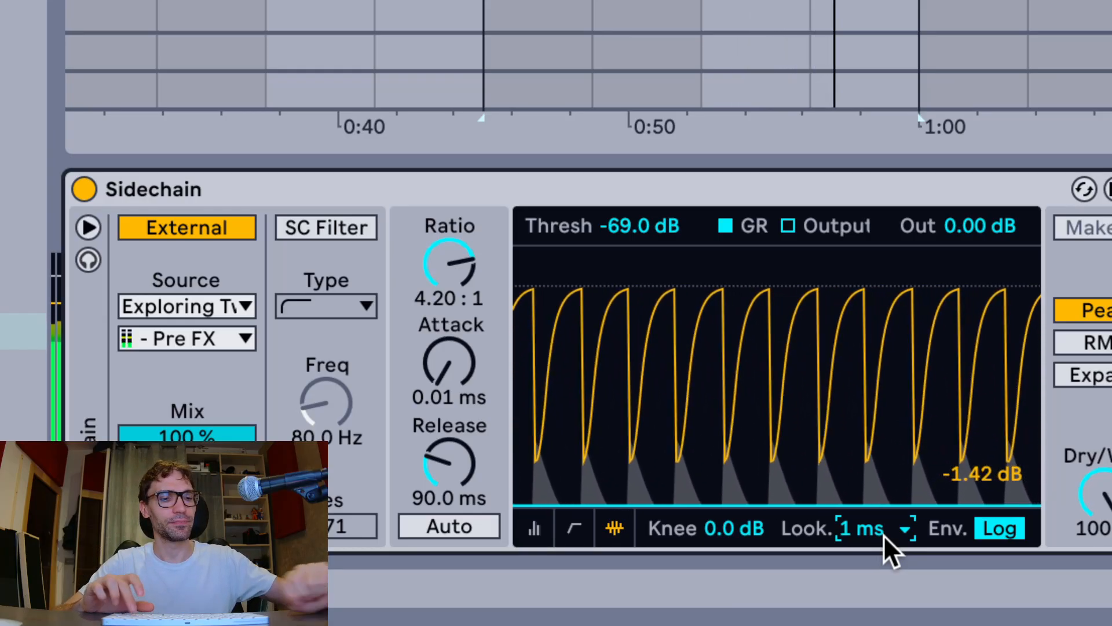
pyautogui.click(884, 534)
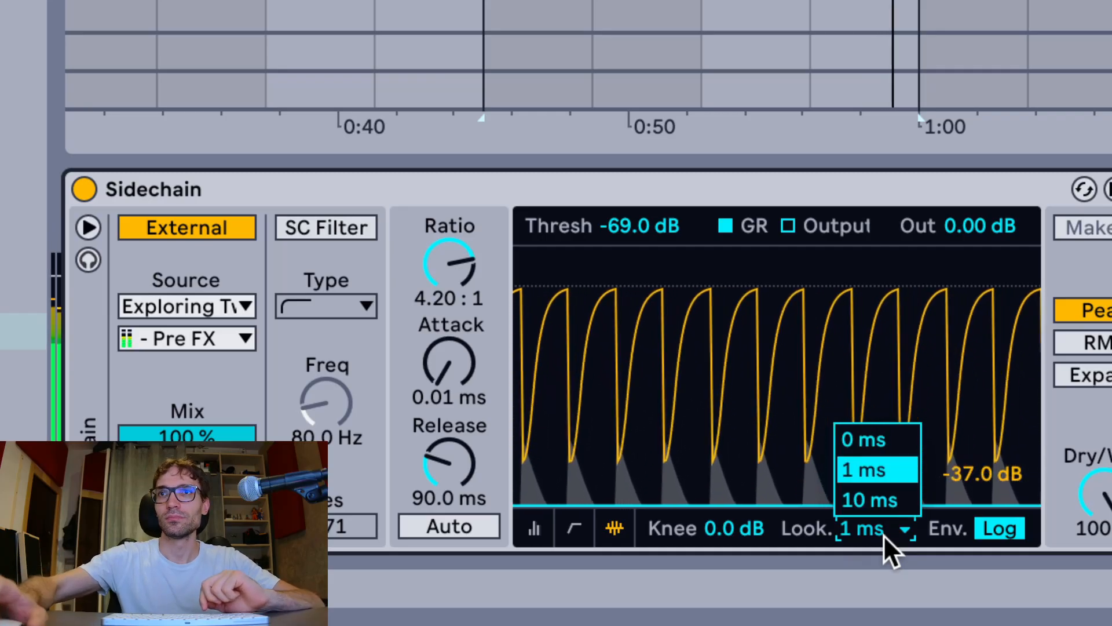
pyautogui.click(879, 445)
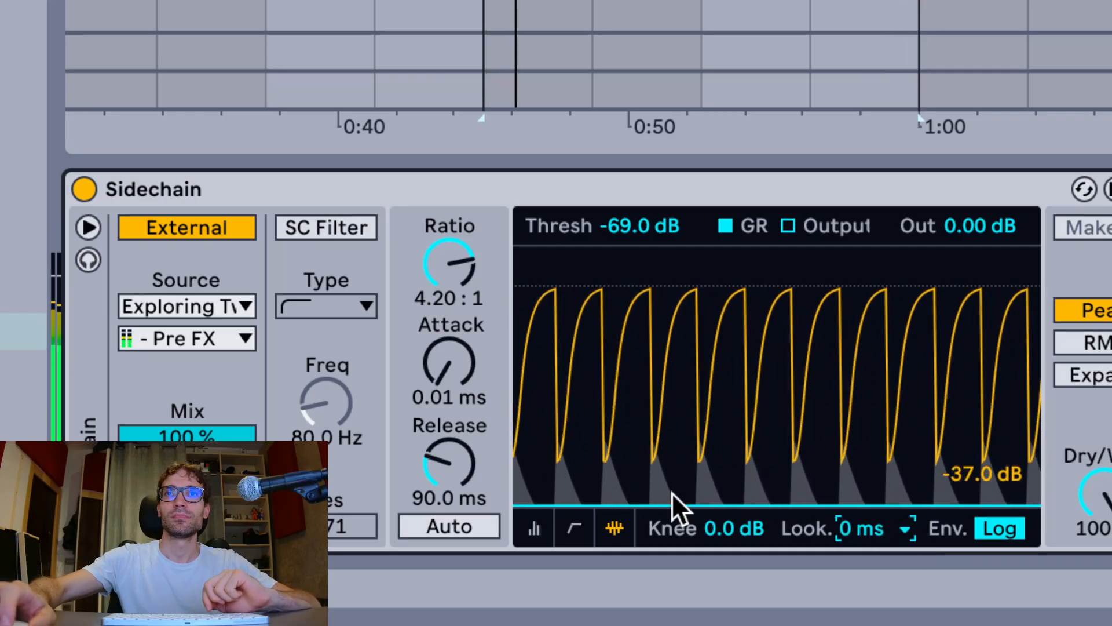
pyautogui.click(868, 532)
pyautogui.click(867, 471)
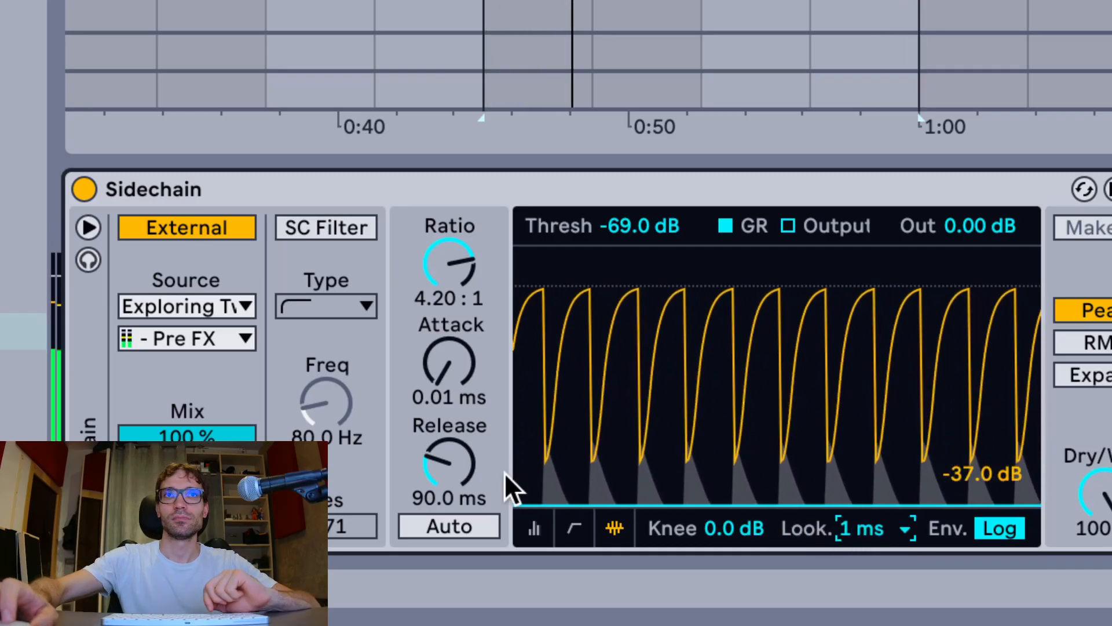
pyautogui.write('40')
pyautogui.press('Return')
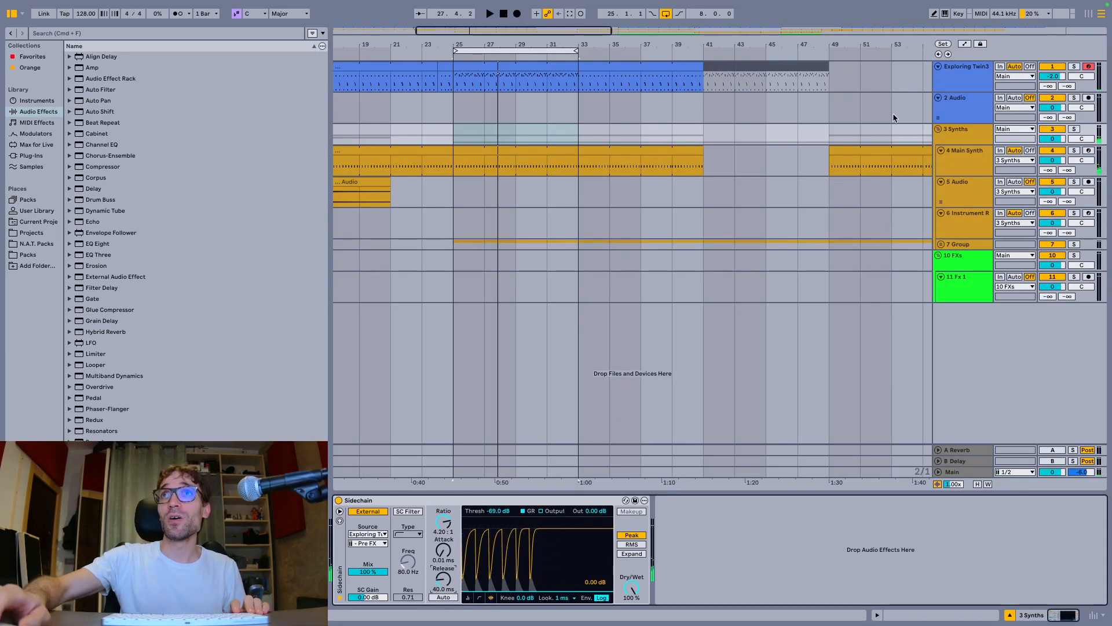
# - Rename the kick sample chain in the drum track's Kick Rack as "Kick"
pyautogui.click(960, 67)
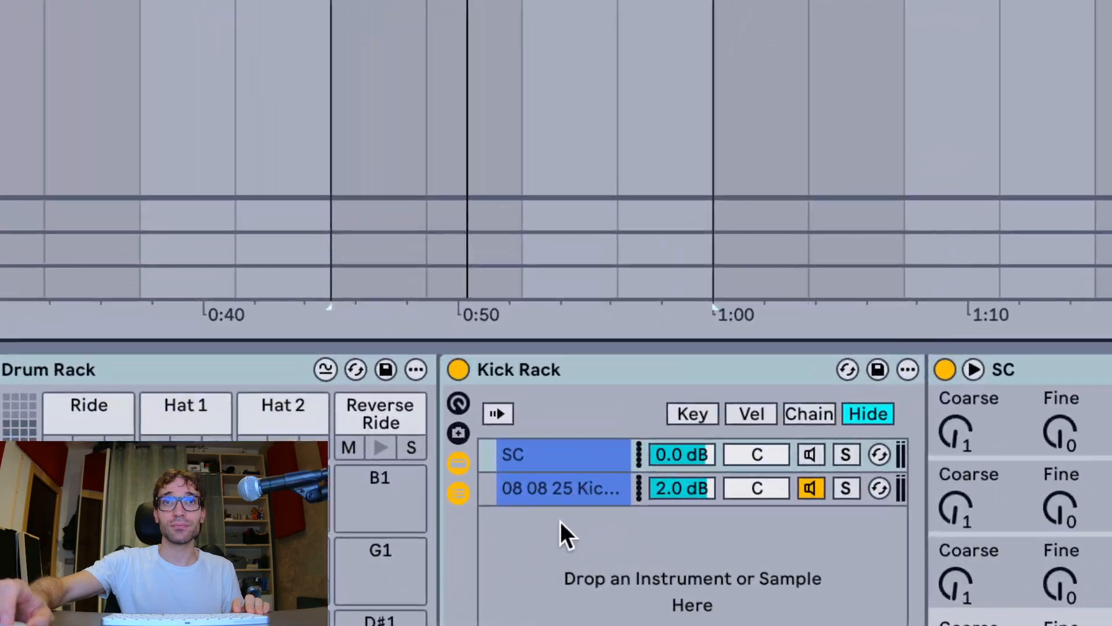
pyautogui.click(532, 542)
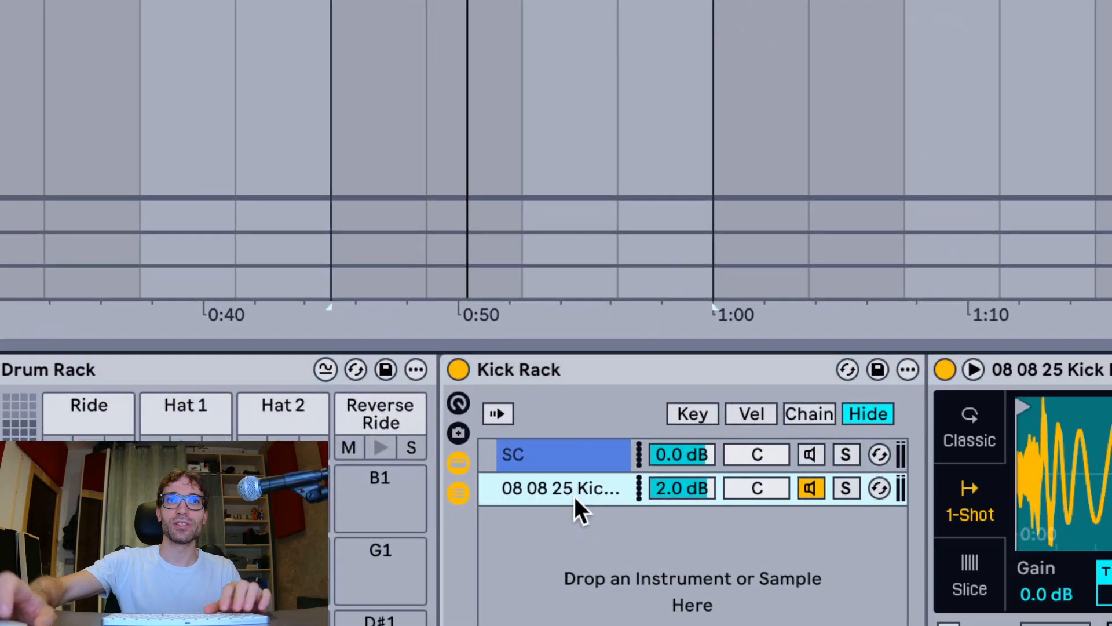
pyautogui.hotkey('ctrl', 'r')
pyautogui.write('Kli')
pyautogui.press('BackSpace')
pyautogui.press('BackSpace')
pyautogui.write('ick')
pyautogui.press('Return')
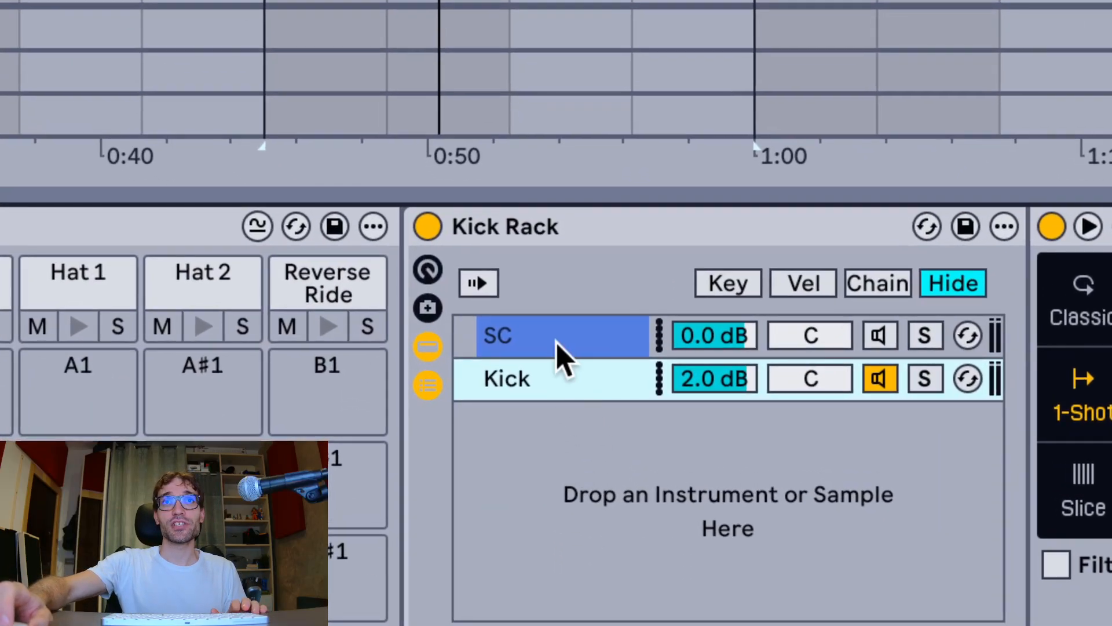
pyautogui.moveTo(555, 340); pyautogui.dragTo(470, 564)
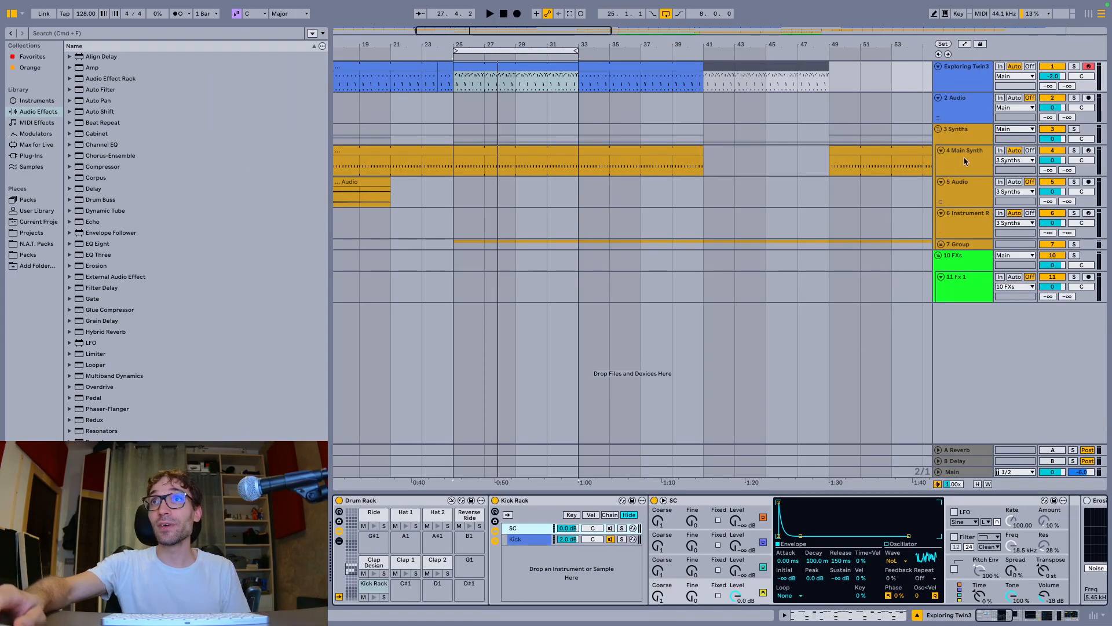
# - View the available sidechain tap points of the Synths group's compressor, keeping Pre FX
pyautogui.click(969, 131)
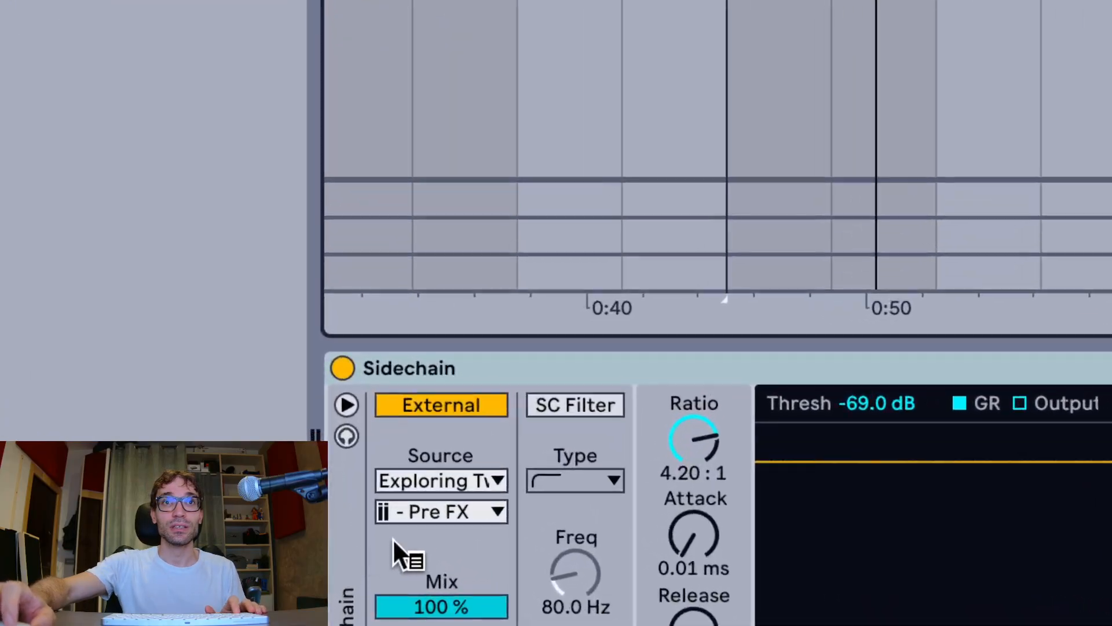
pyautogui.click(367, 543)
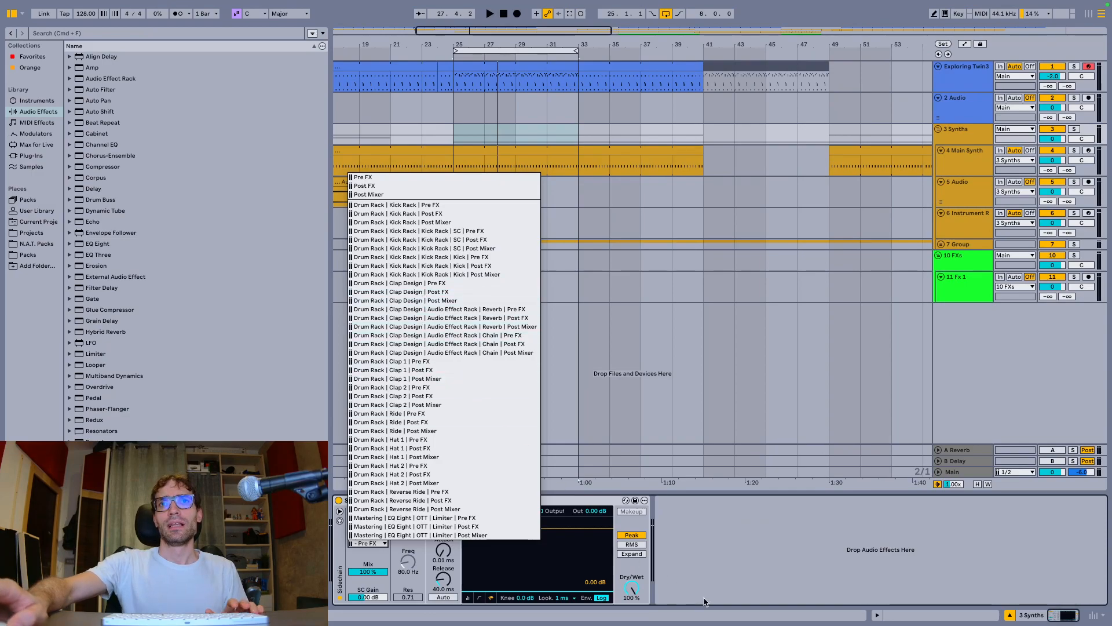
pyautogui.click(704, 599)
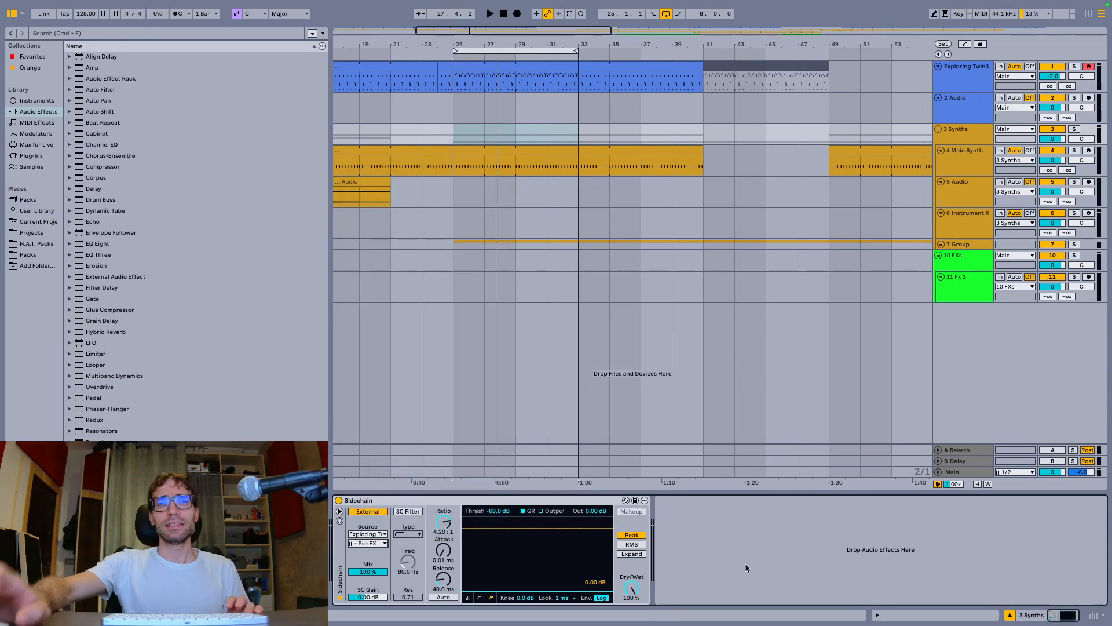
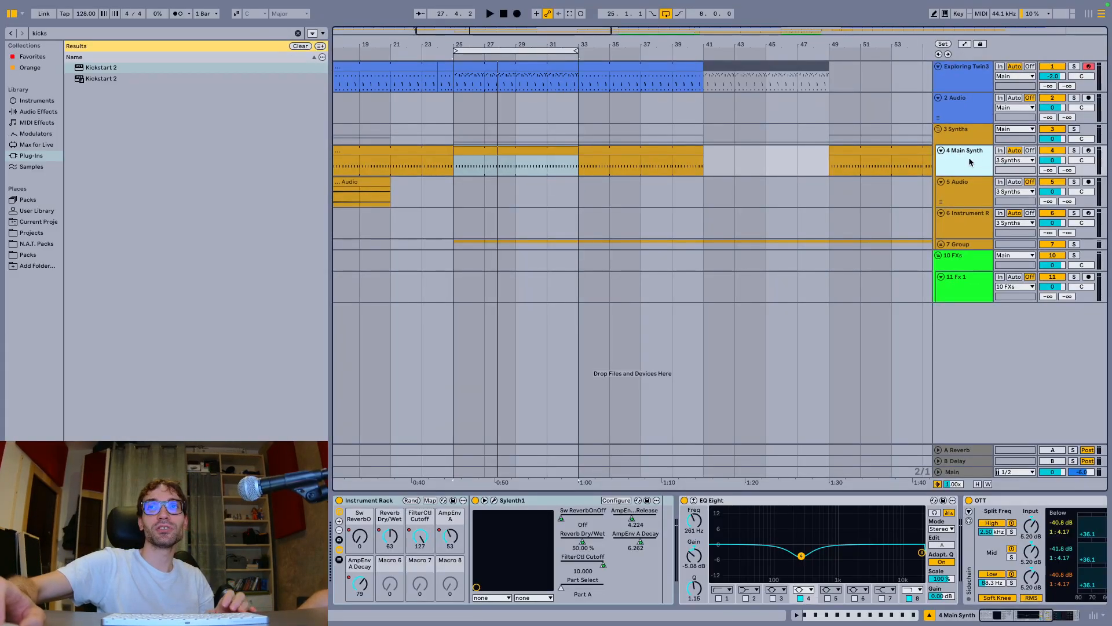
# - Insert a MIDI track into the Synths group and move it above the Main Synth track
pyautogui.hotkey('ctrl', 'shift', 't')
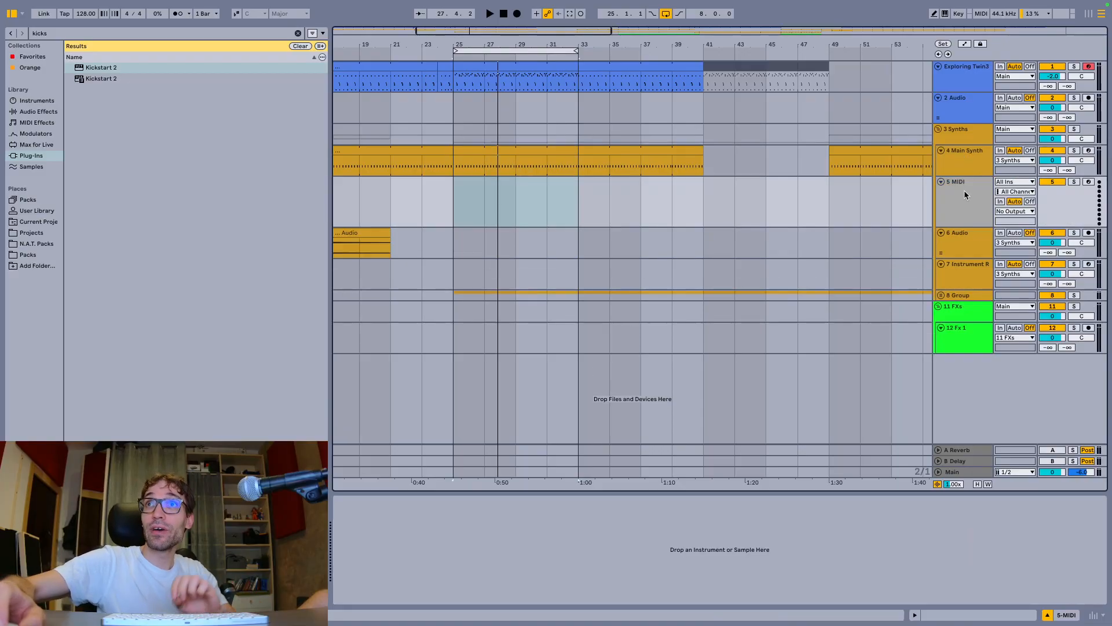
pyautogui.hotkey('ctrl', 'Up')
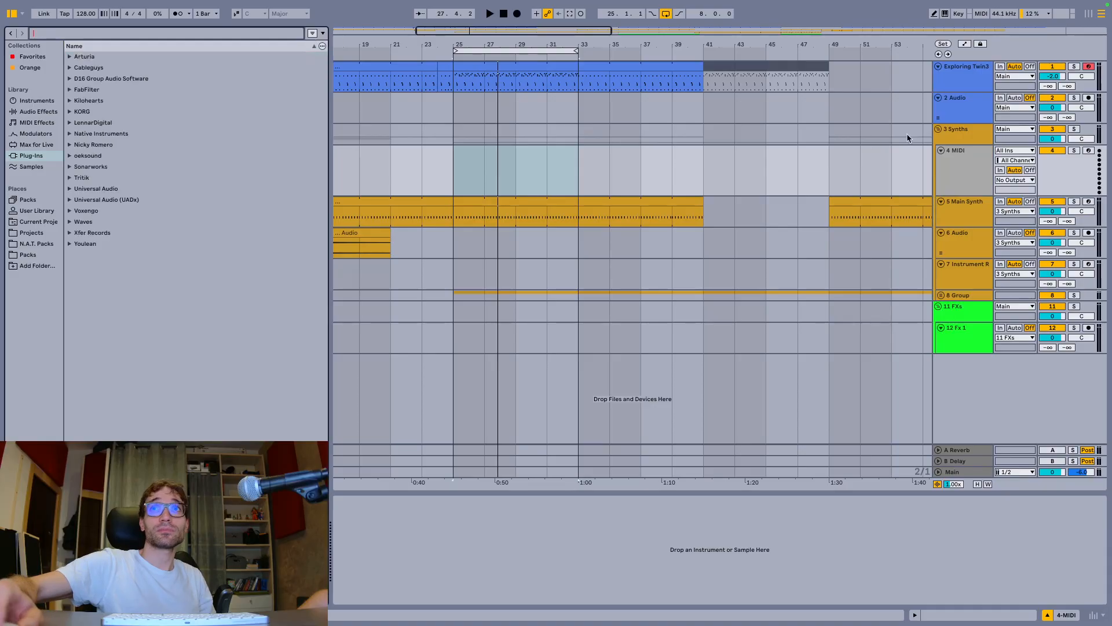
# - Copy the Synths group's Sidechain compressor onto the new MIDI track and raise the copy's ratio to 11.6:1
pyautogui.click(971, 133)
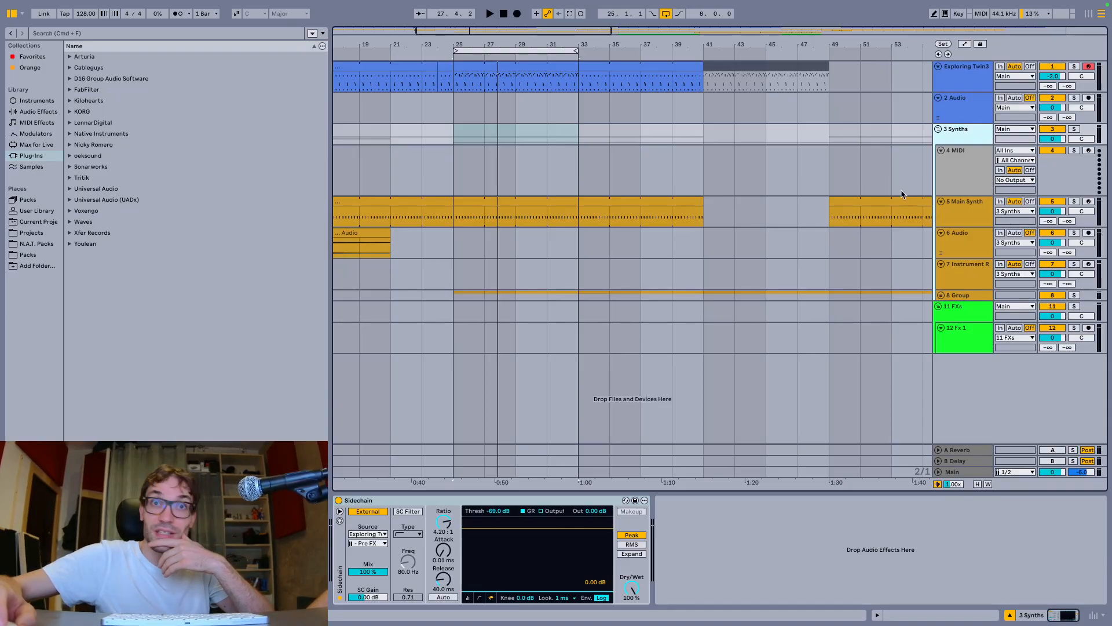
pyautogui.click(476, 503)
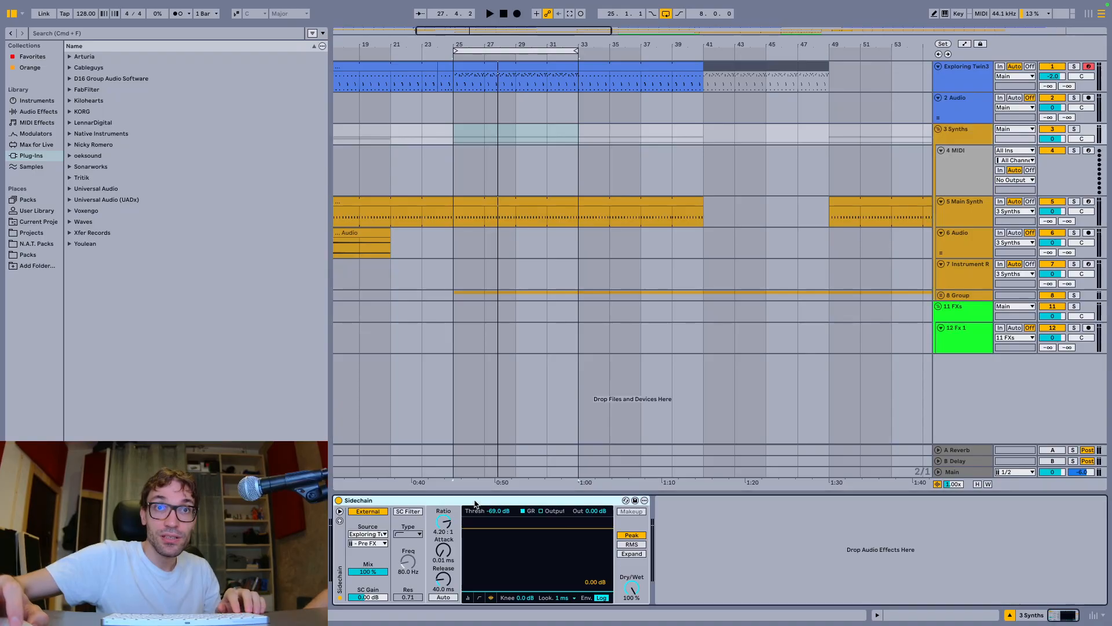
pyautogui.click(799, 191)
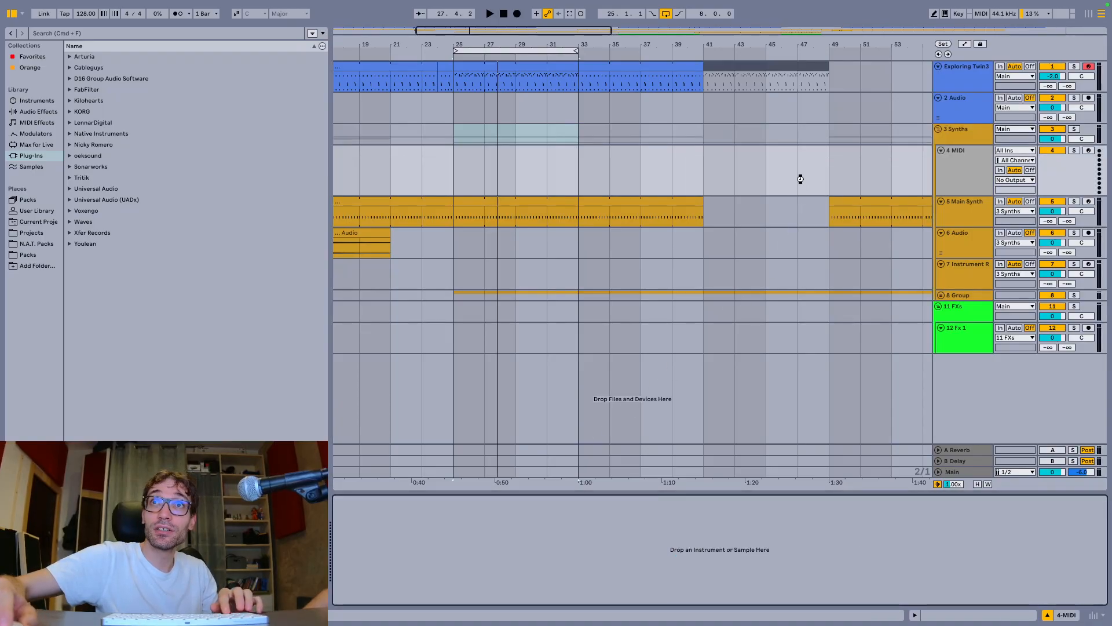
pyautogui.press('super+v')
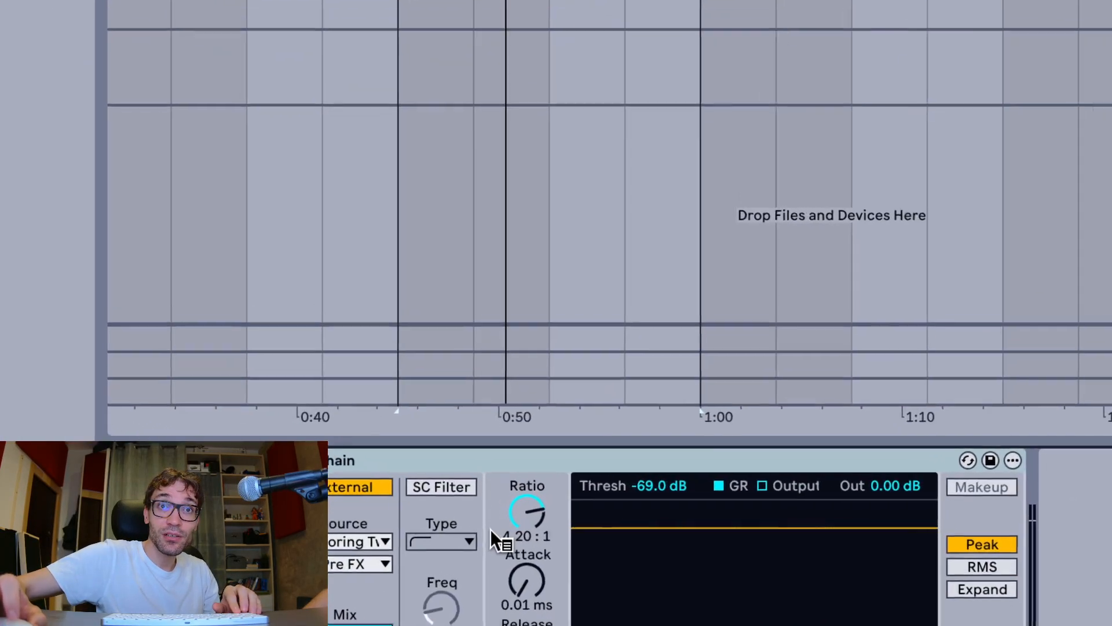
pyautogui.moveTo(498, 531); pyautogui.dragTo(505, 525)
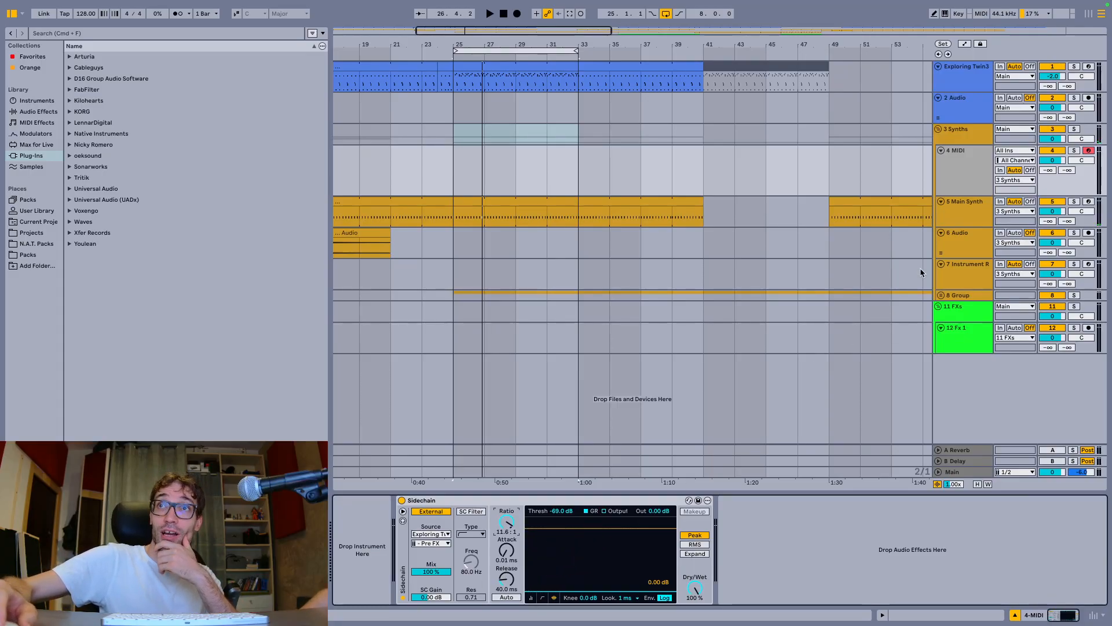
# - Delete the MIDI track with the copied compressor from the Synths group
pyautogui.click(979, 137)
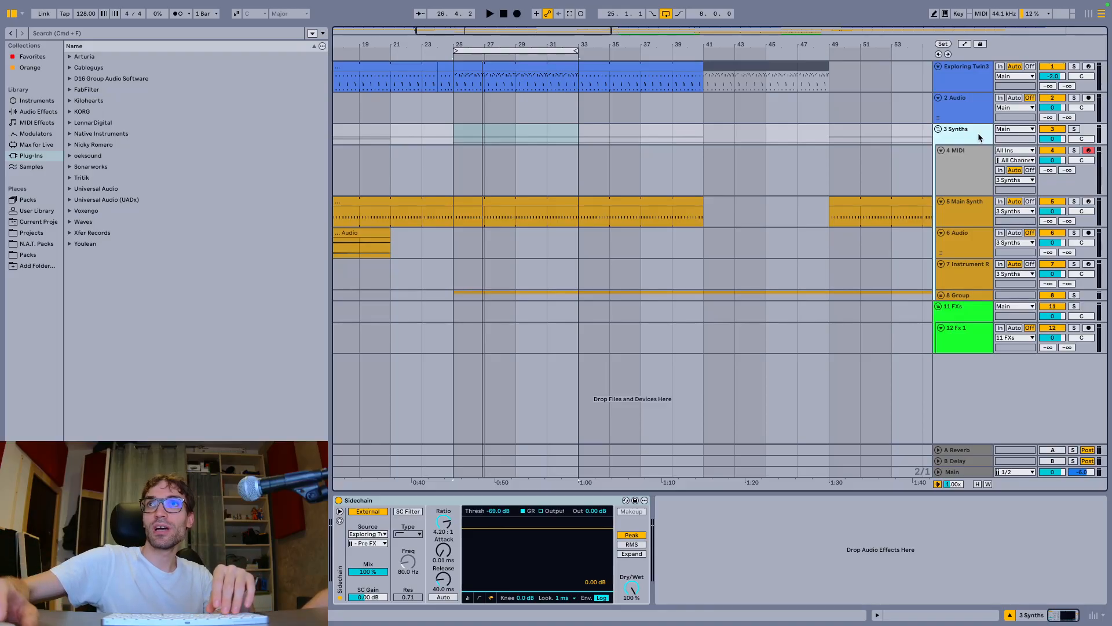
pyautogui.click(979, 169)
pyautogui.press('Delete')
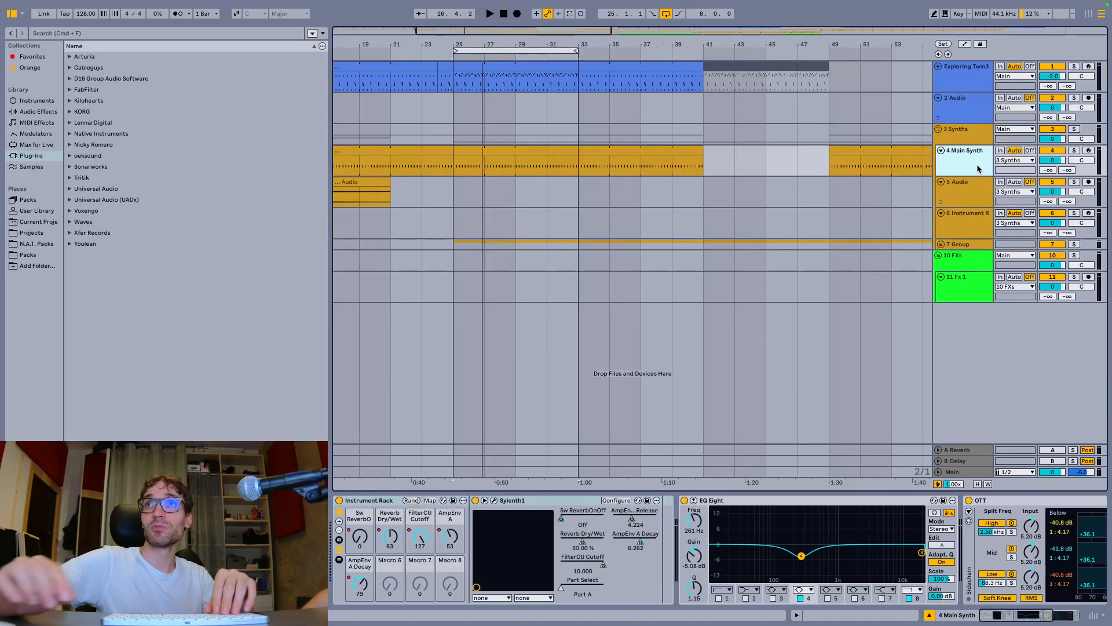
# - Try an inf:1 ratio on the Synths group's Sidechain compressor, and reduce the ratio to 2.42:1
pyautogui.click(973, 133)
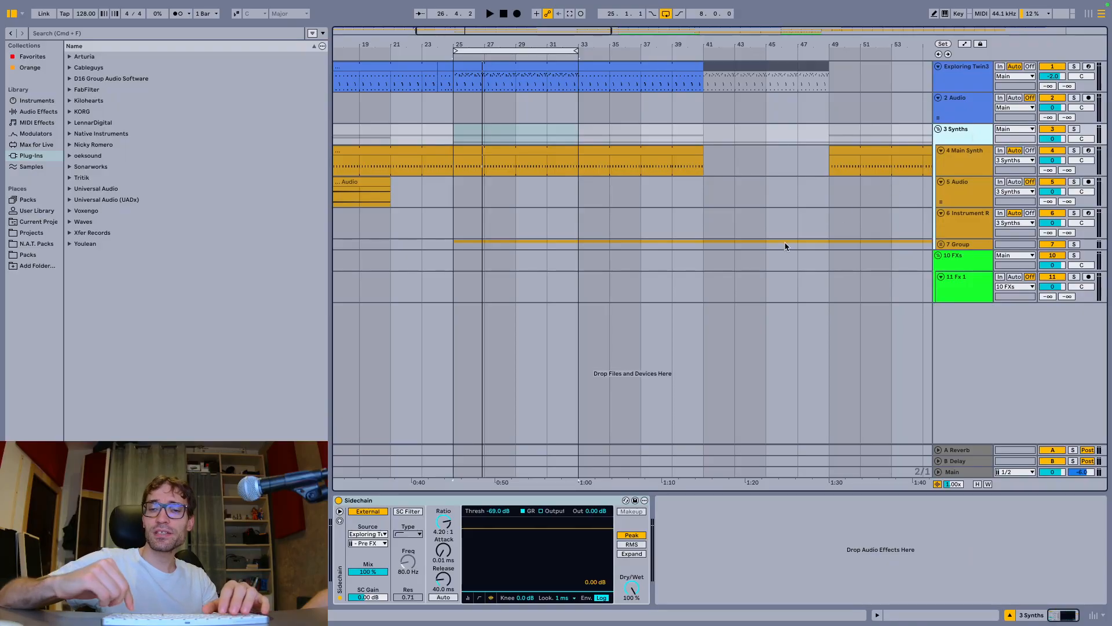
pyautogui.doubleClick(967, 139)
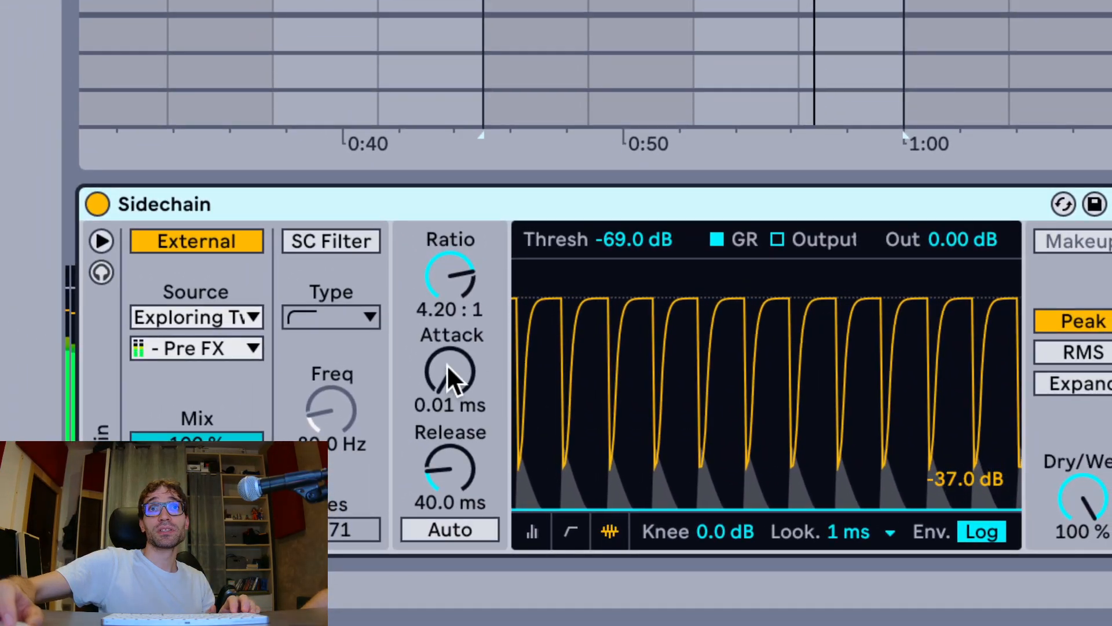
pyautogui.moveTo(442, 292); pyautogui.dragTo(455, 275)
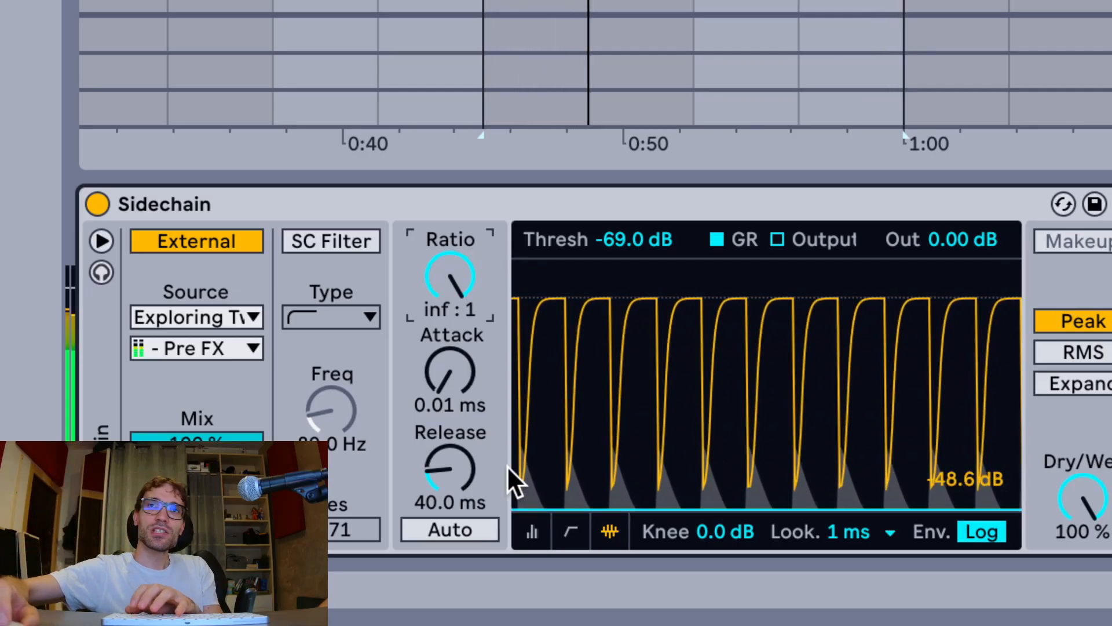
pyautogui.moveTo(450, 284); pyautogui.dragTo(449, 331)
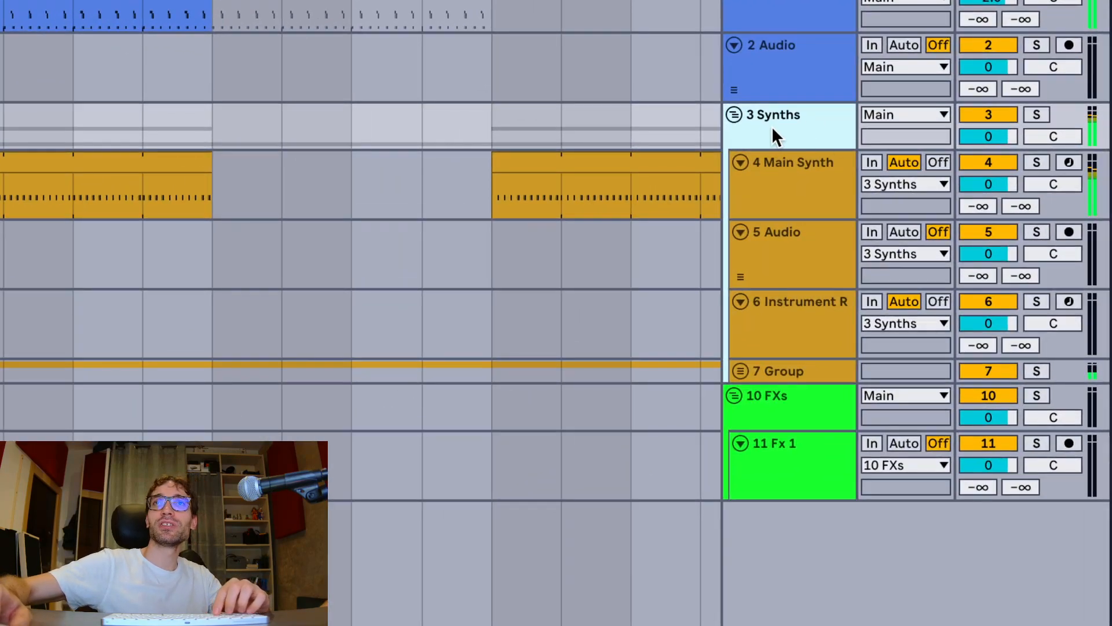
# - Rename the Main Synth track "Bass 1" and move it out of the Synths group, placing it above that group
pyautogui.click(774, 180)
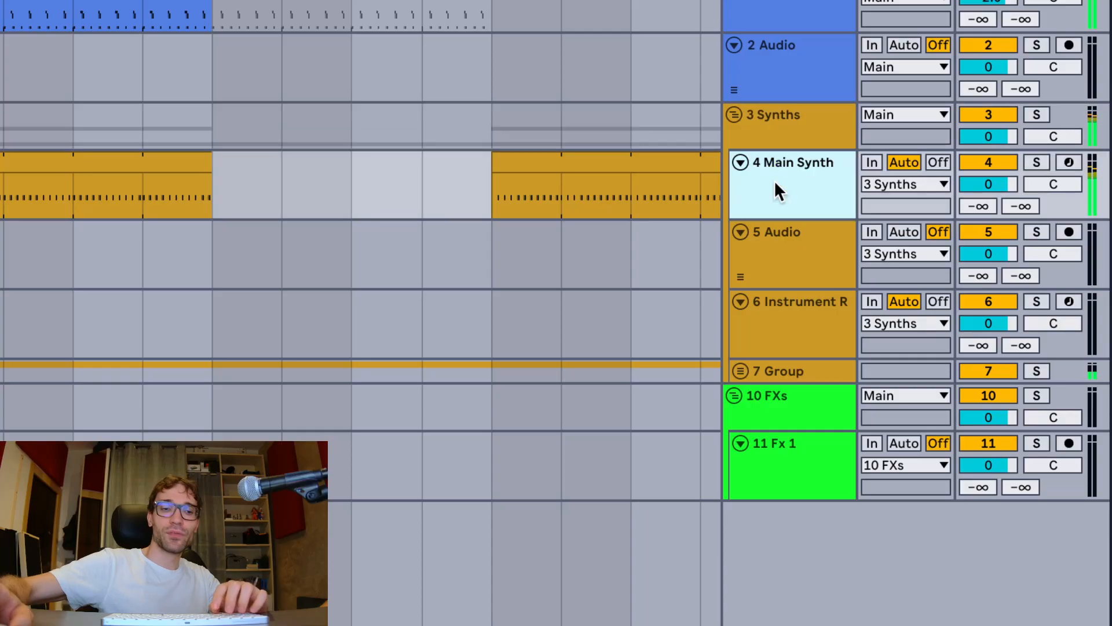
pyautogui.hotkey('ctrl', 'r')
pyautogui.write('#')
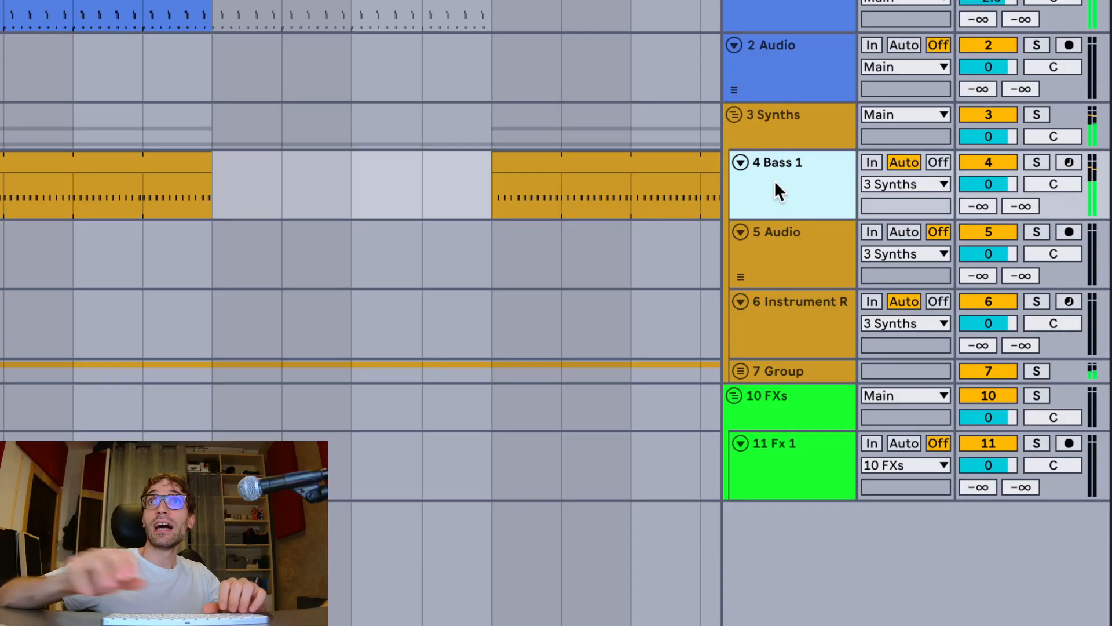
pyautogui.moveTo(775, 180); pyautogui.dragTo(782, 129)
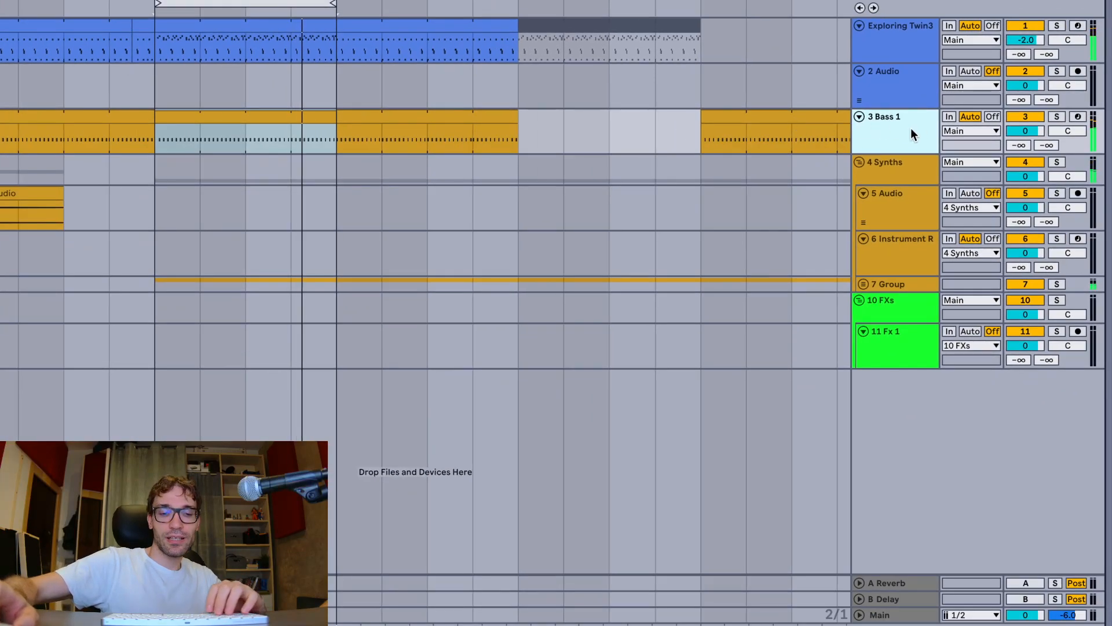
# - Group the Bass 1 track as "Bass" and apply a blue colour to the group and its tracks and clips
pyautogui.press('super+g')
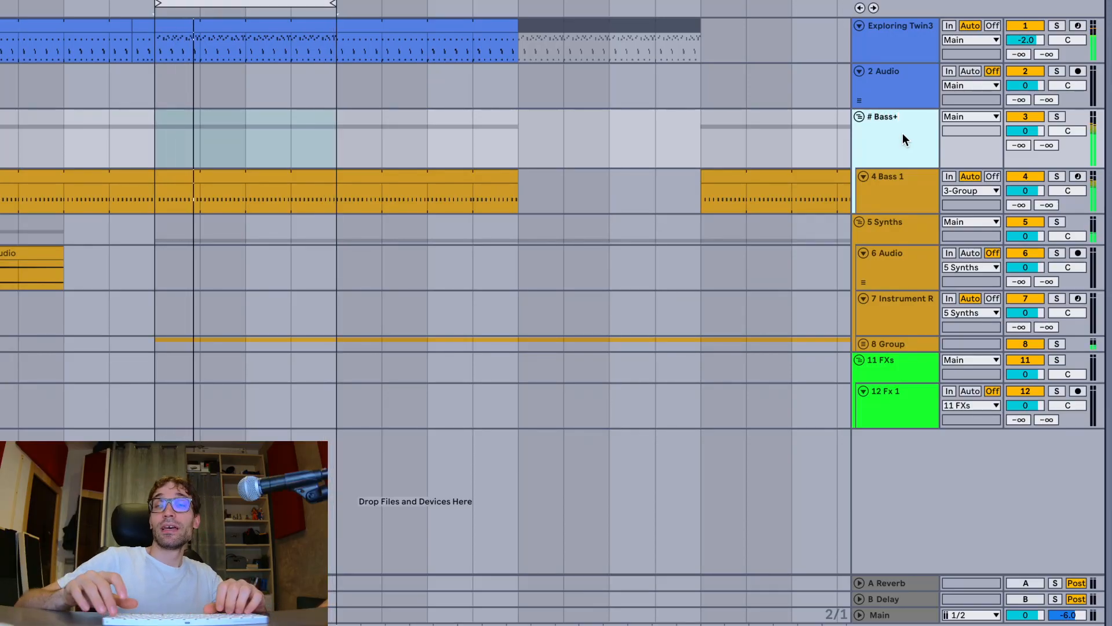
pyautogui.rightClick(896, 154)
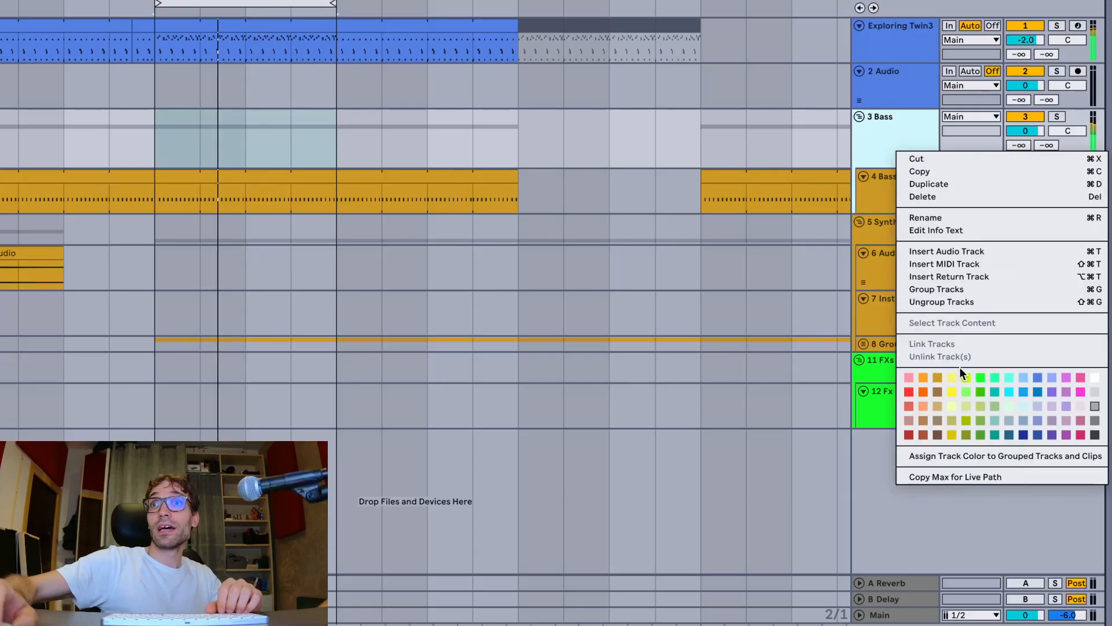
pyautogui.click(1028, 393)
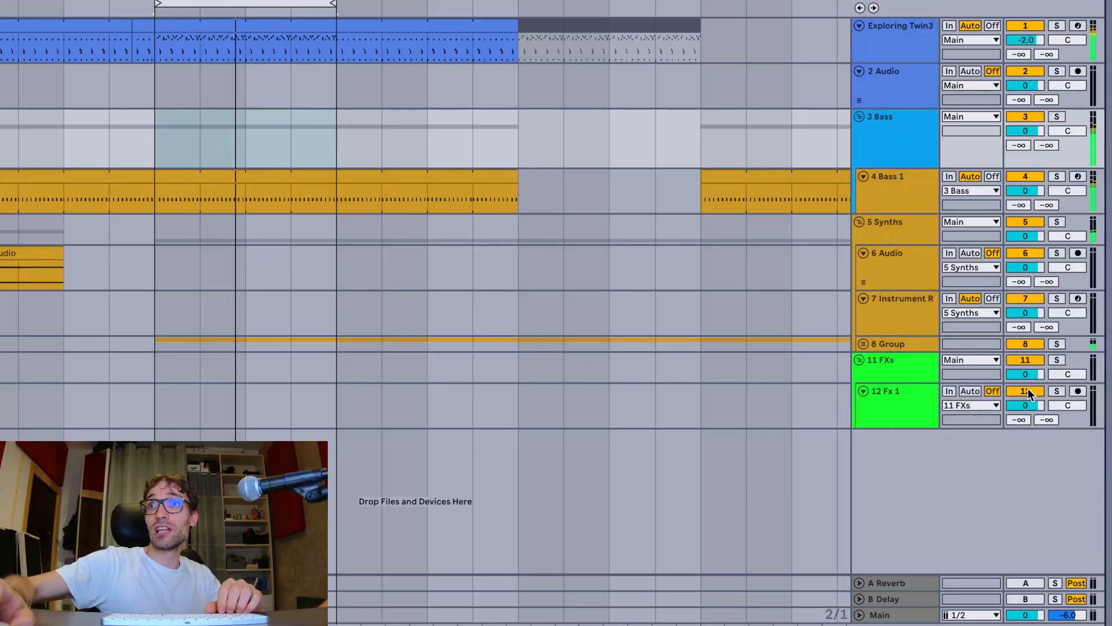
pyautogui.rightClick(895, 135)
pyautogui.click(990, 441)
# - Copy the Sidechain compressor from the Synths group onto the Bass group
pyautogui.click(891, 234)
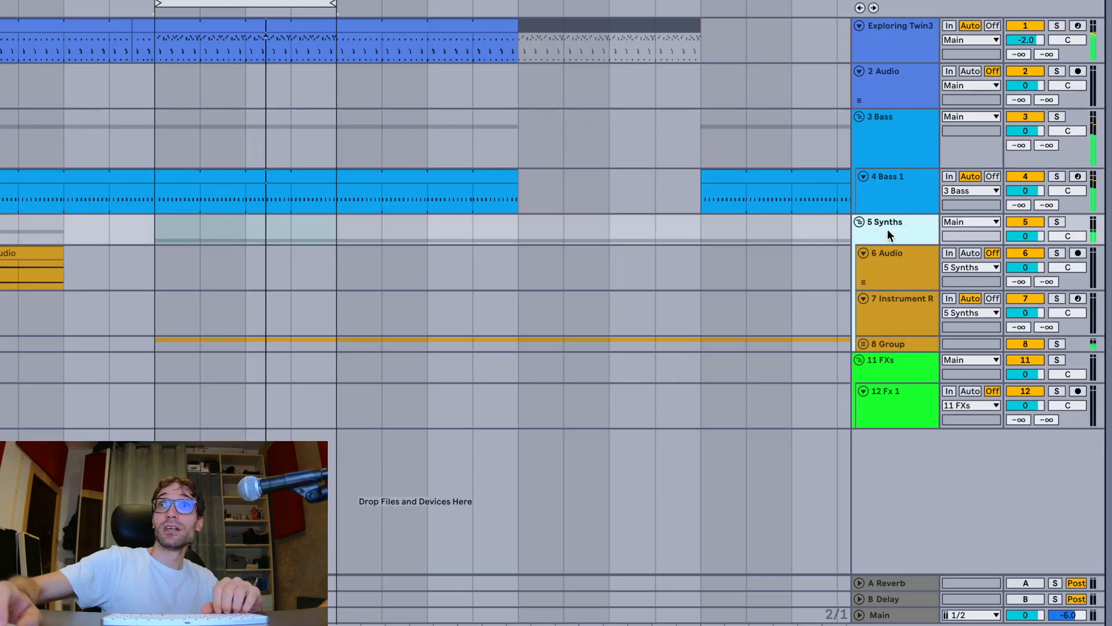
pyautogui.click(899, 164)
pyautogui.click(887, 241)
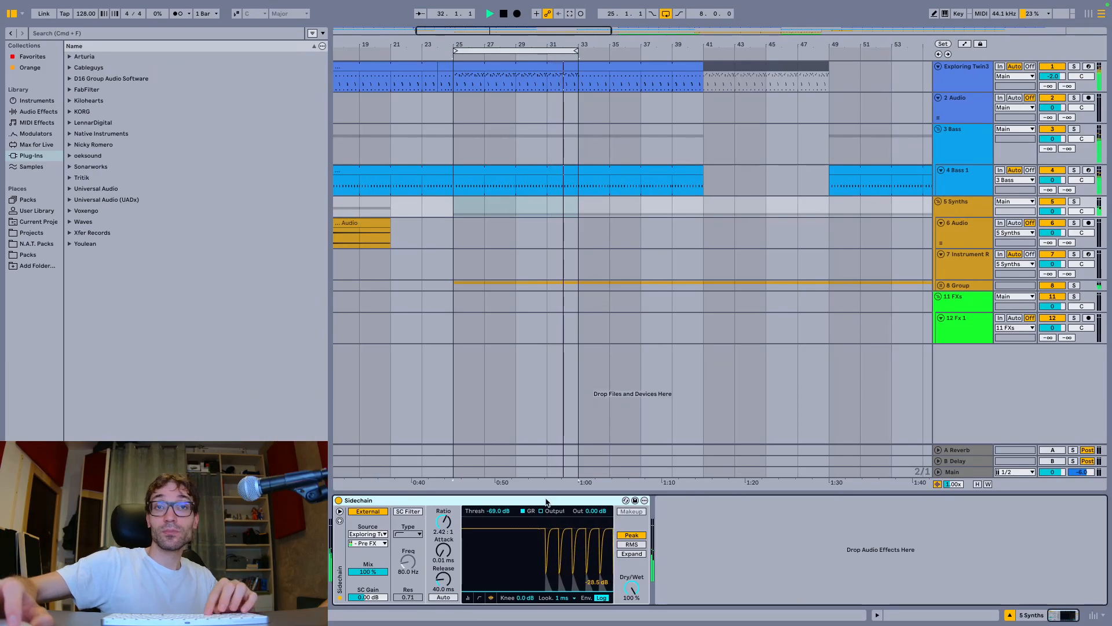
pyautogui.click(974, 158)
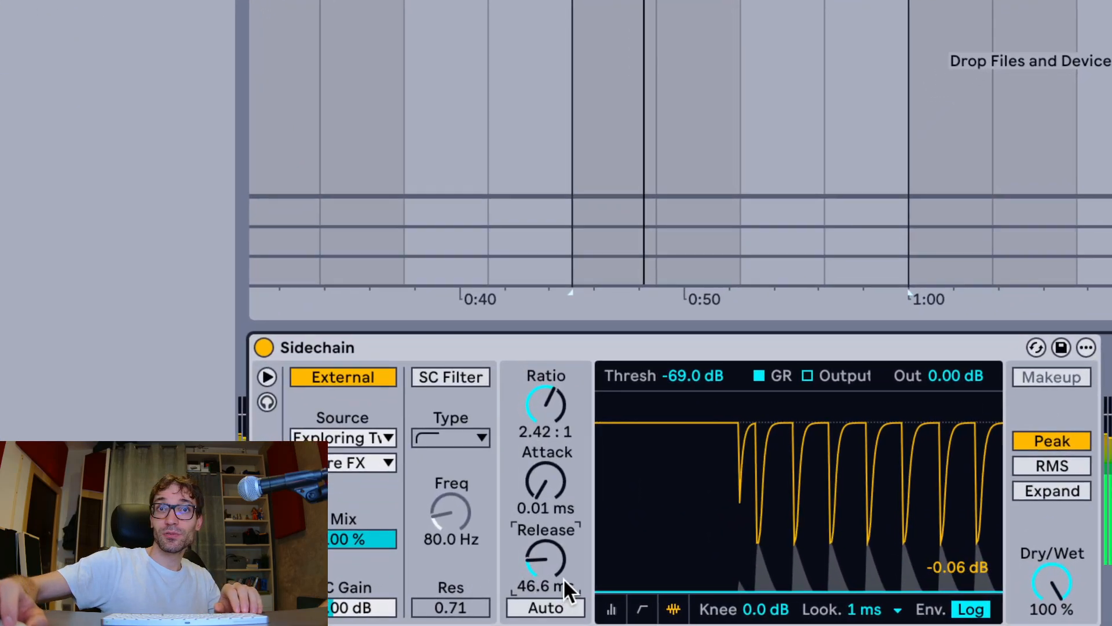
# - Set the Bass group's Sidechain compressor to a Release of 49.6 ms and a Ratio of 32:1
pyautogui.moveTo(449, 587); pyautogui.dragTo(449, 583)
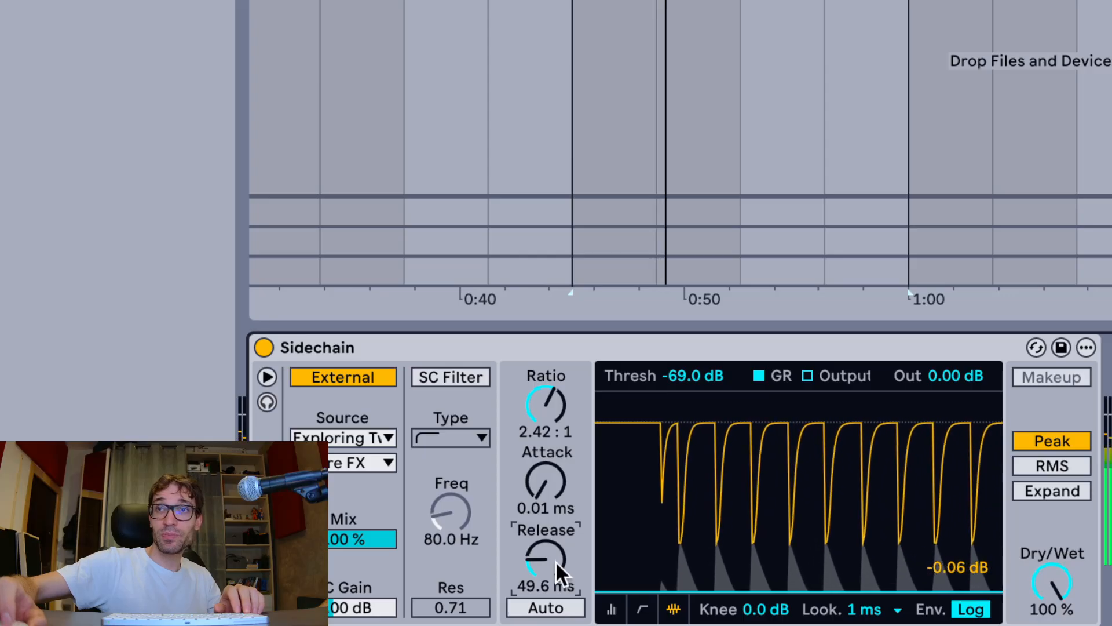
pyautogui.moveTo(546, 434); pyautogui.dragTo(548, 428)
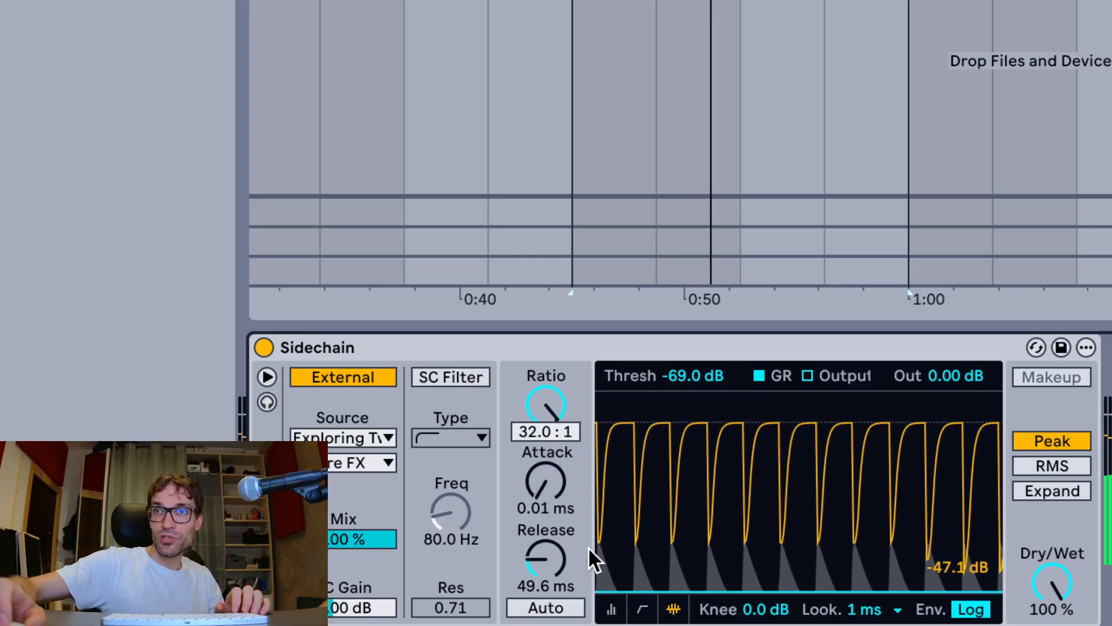